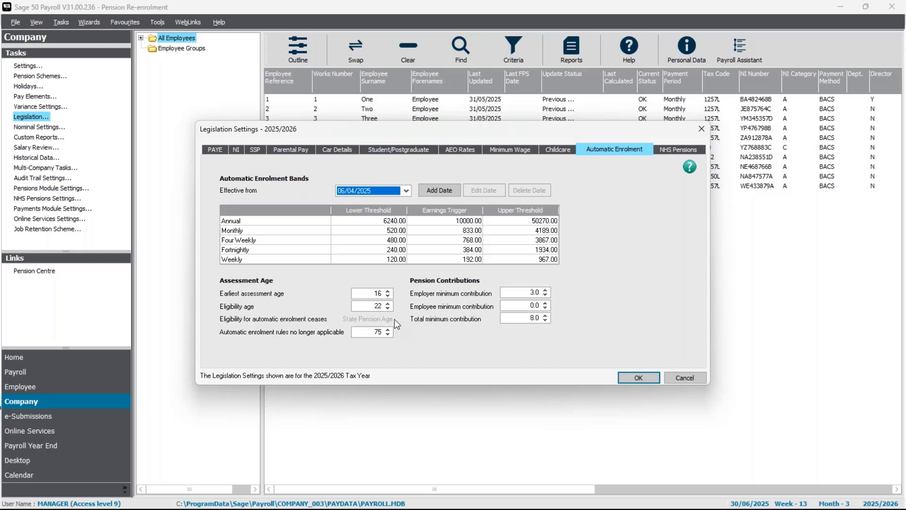
Close the legislation settings without changes and open the reports with all employees selected
{"action": "left_click", "coordinate": [690, 380]}
{"action": "left_click", "coordinate": [460, 300]}
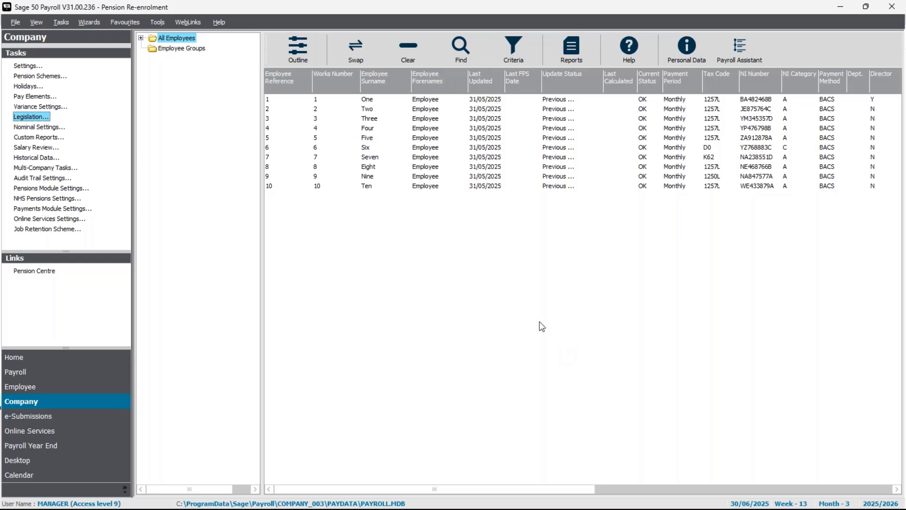
{"action": "left_click", "coordinate": [356, 59]}
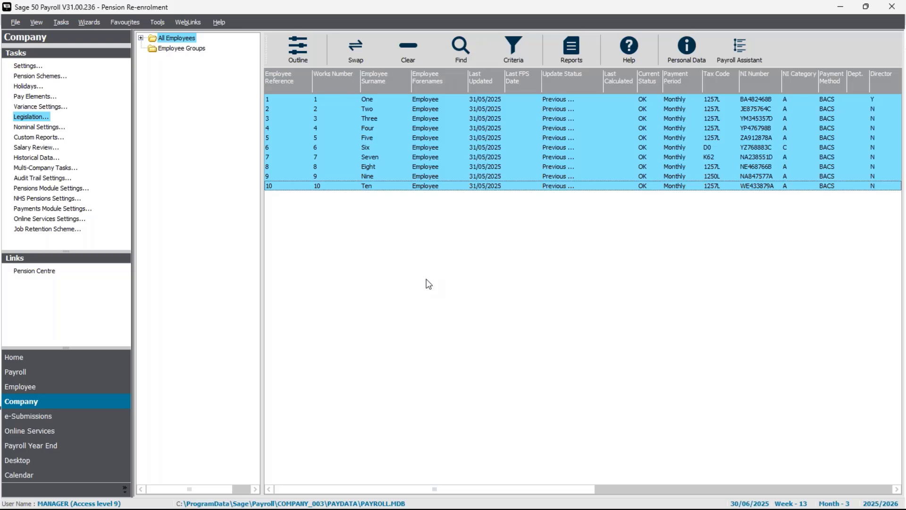
{"action": "left_click", "coordinate": [573, 51]}
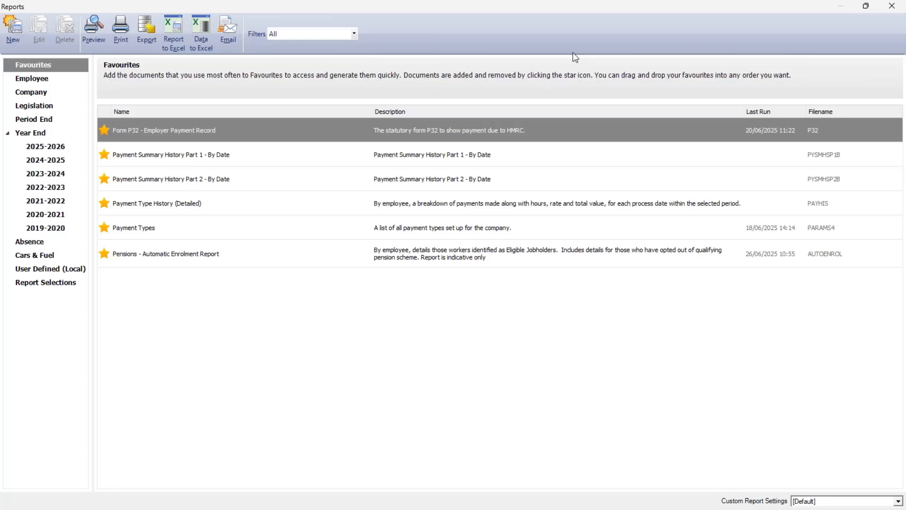
Preview the Pensions - Automatic Enrolment Report from the Company reports, close the reports and clear the employee selection
{"action": "left_click", "coordinate": [188, 255]}
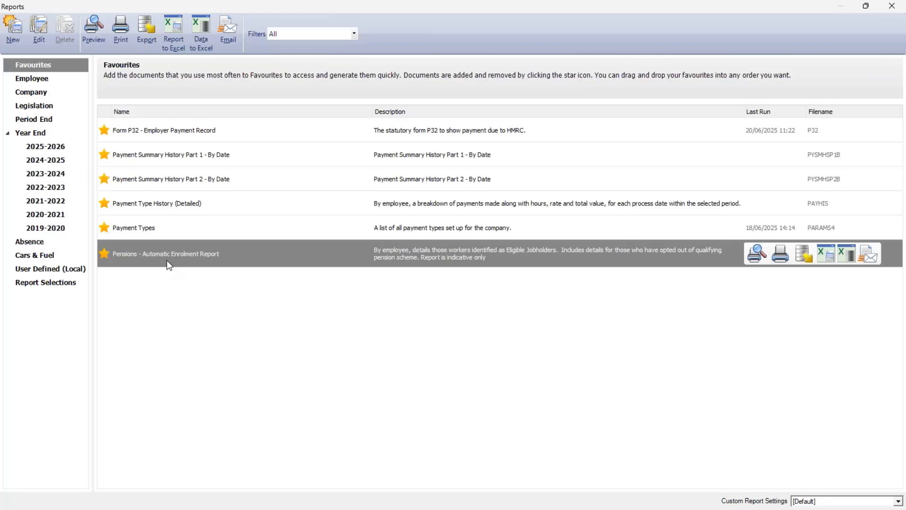
{"action": "left_click", "coordinate": [42, 96]}
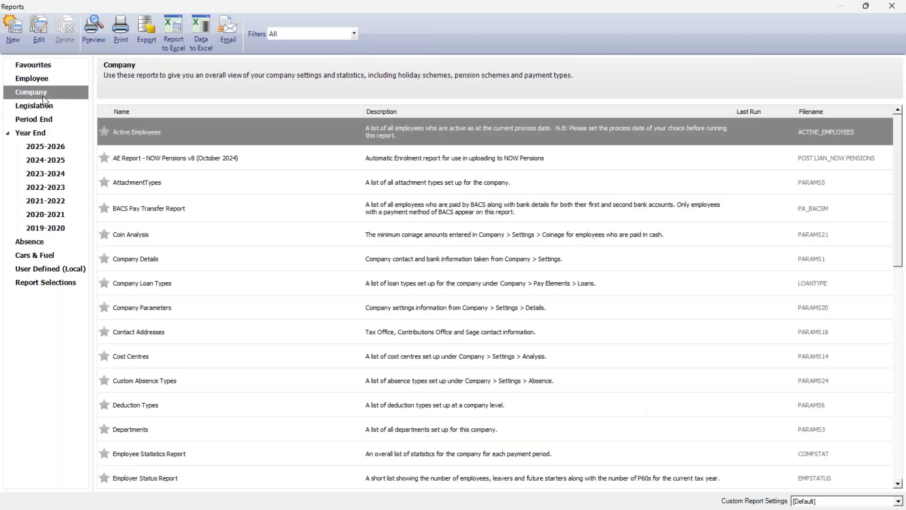
{"action": "scroll", "coordinate": [230, 291], "scroll_direction": "down", "scroll_amount": 5}
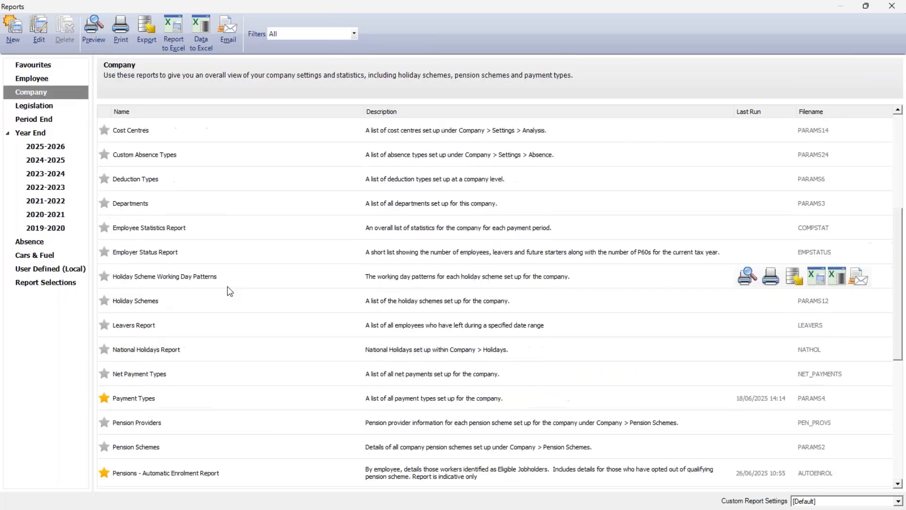
{"action": "left_click", "coordinate": [194, 334]}
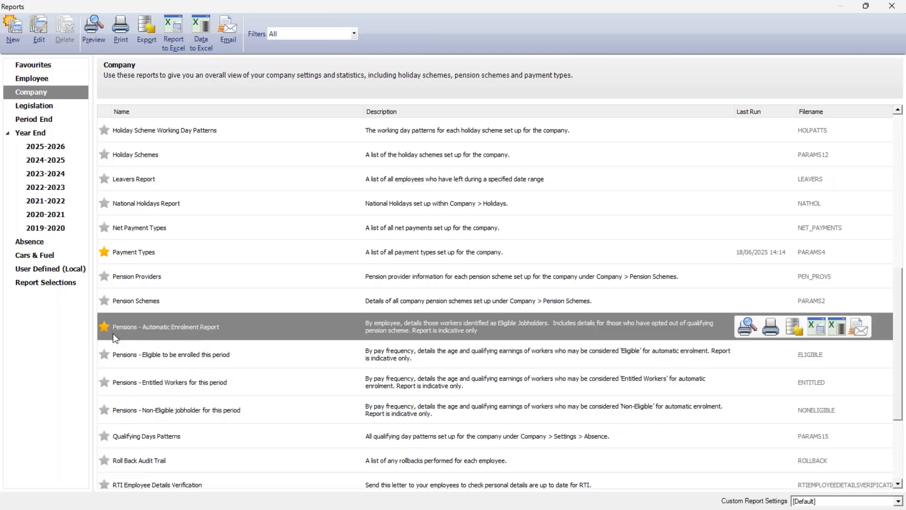
{"action": "double_click", "coordinate": [245, 329]}
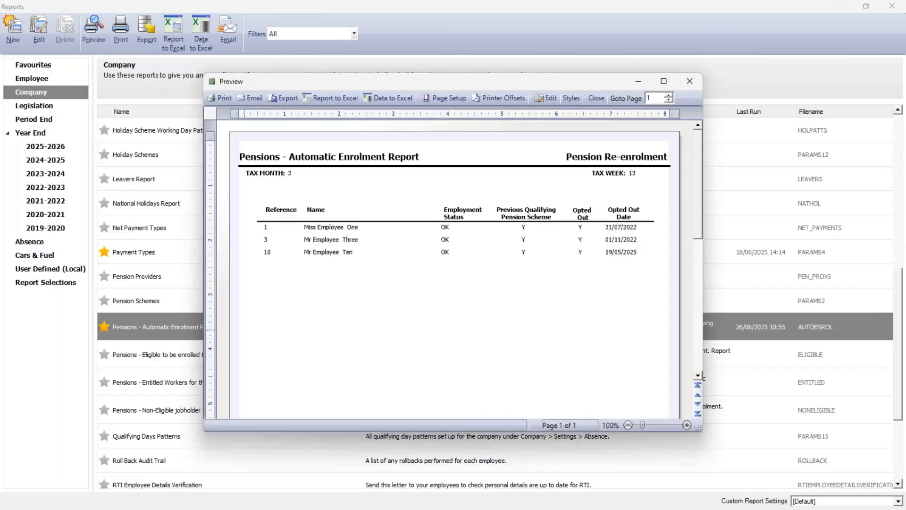
{"action": "double_click", "coordinate": [461, 85]}
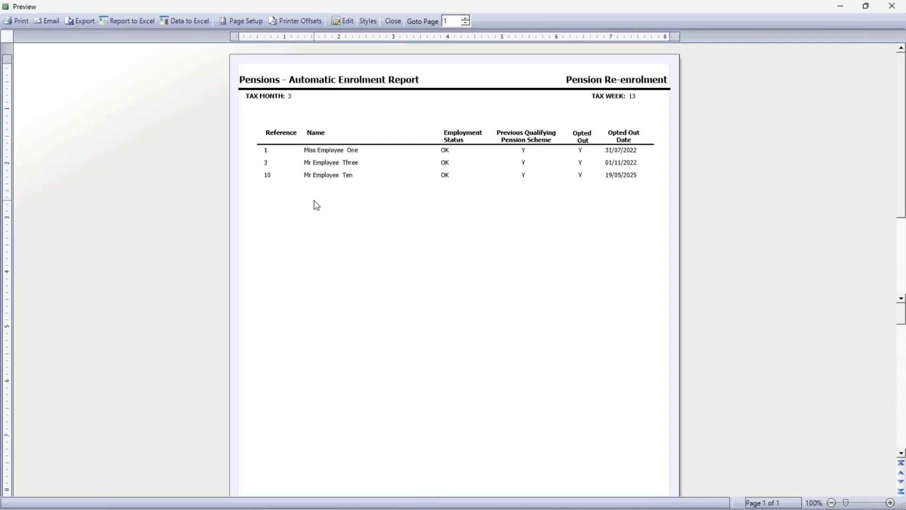
{"action": "left_click", "coordinate": [392, 23]}
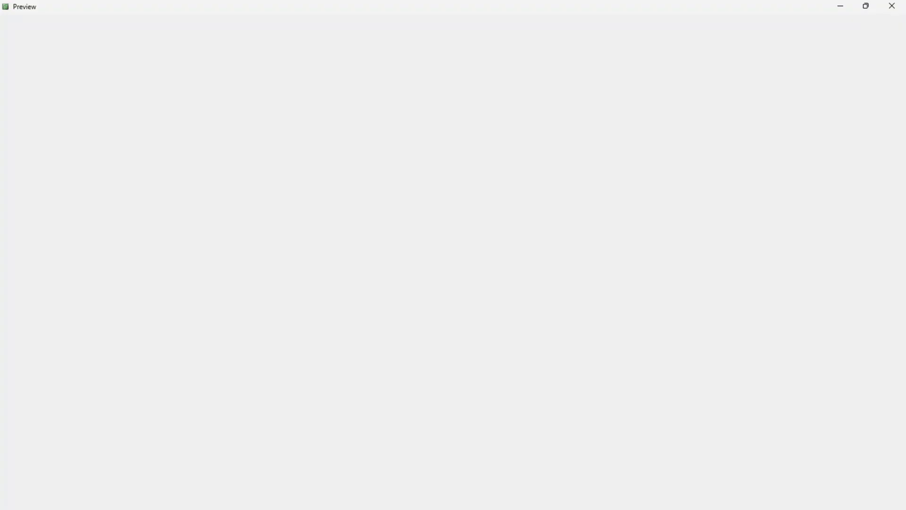
{"action": "left_click", "coordinate": [895, 6]}
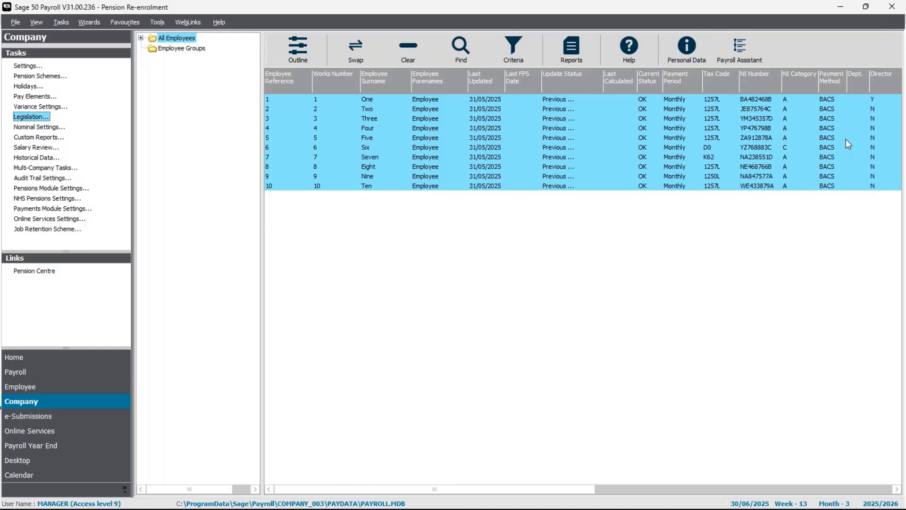
{"action": "left_click", "coordinate": [406, 49]}
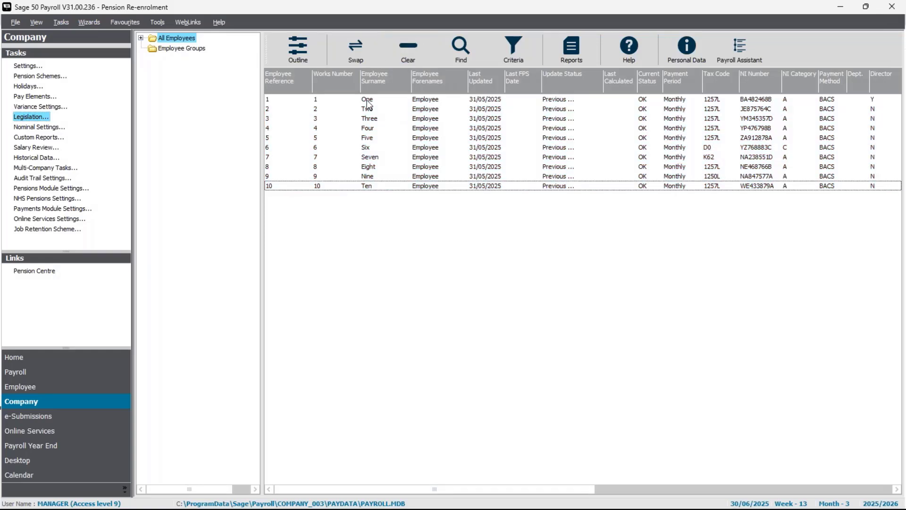
Open the pension schemes assigned in the first listed employee's record
{"action": "left_click", "coordinate": [368, 102]}
{"action": "double_click", "coordinate": [367, 100]}
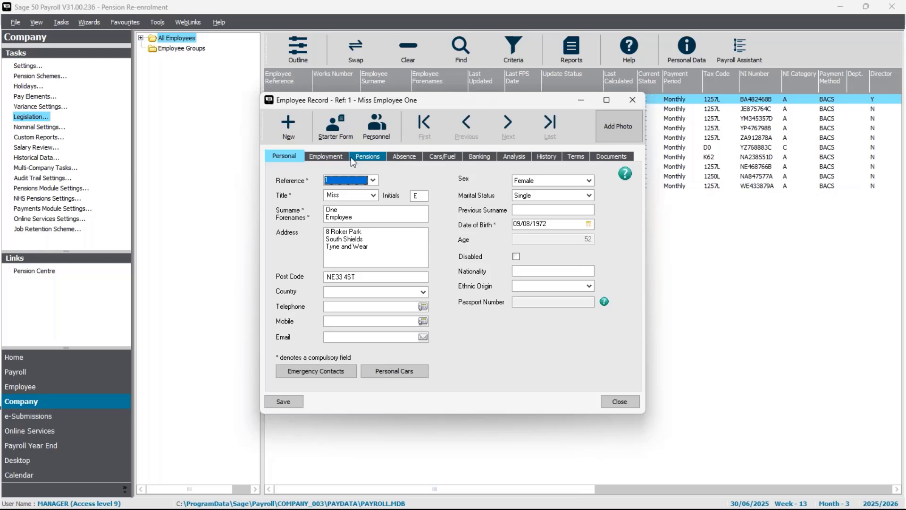
{"action": "left_click", "coordinate": [369, 156]}
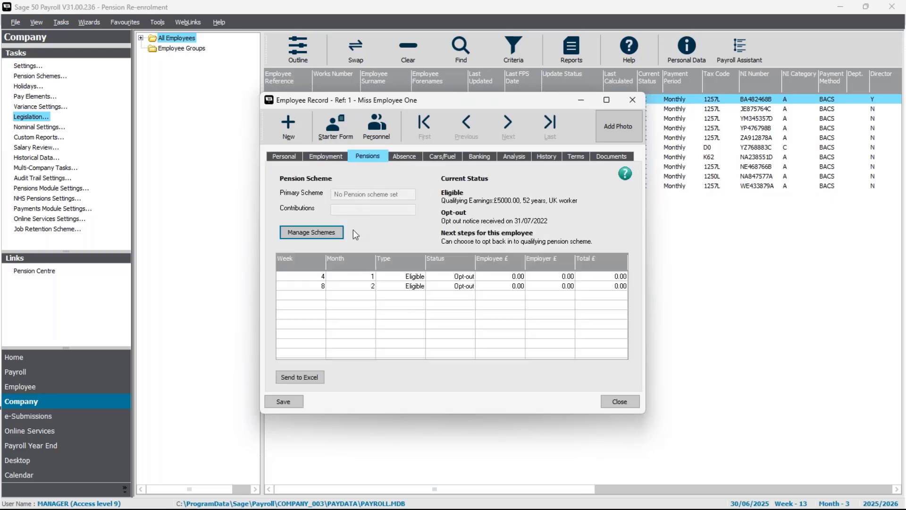
{"action": "left_click", "coordinate": [317, 238]}
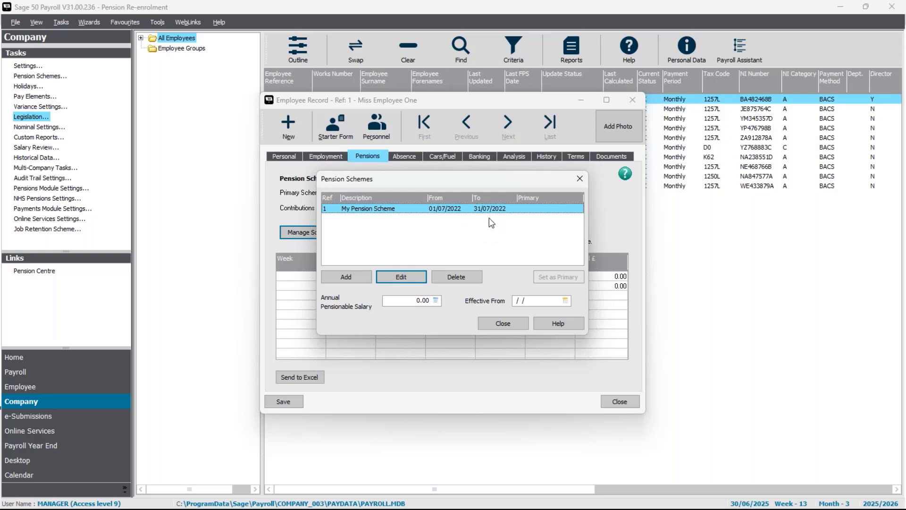
Try adding scheme 1, My Pension Scheme, to the employee, cancel the entry and close the employee record
{"action": "left_click", "coordinate": [360, 281]}
{"action": "left_click", "coordinate": [439, 164]}
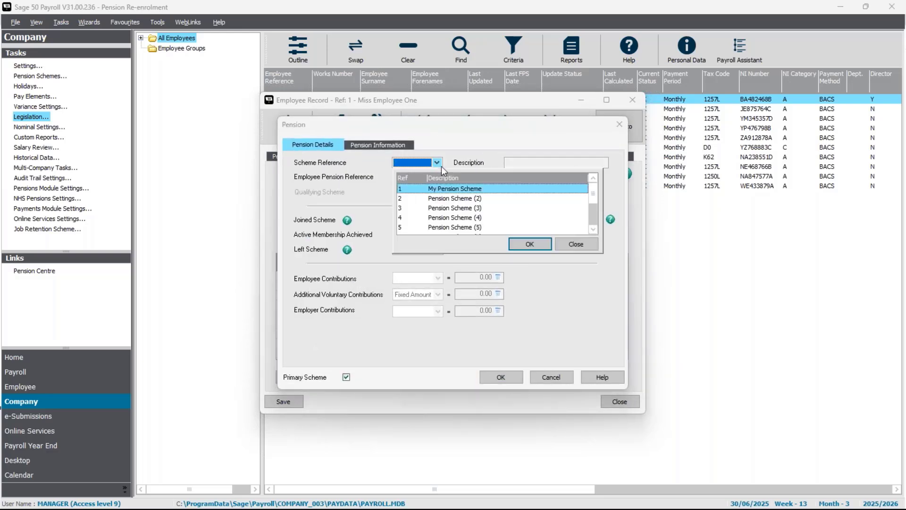
{"action": "double_click", "coordinate": [455, 189]}
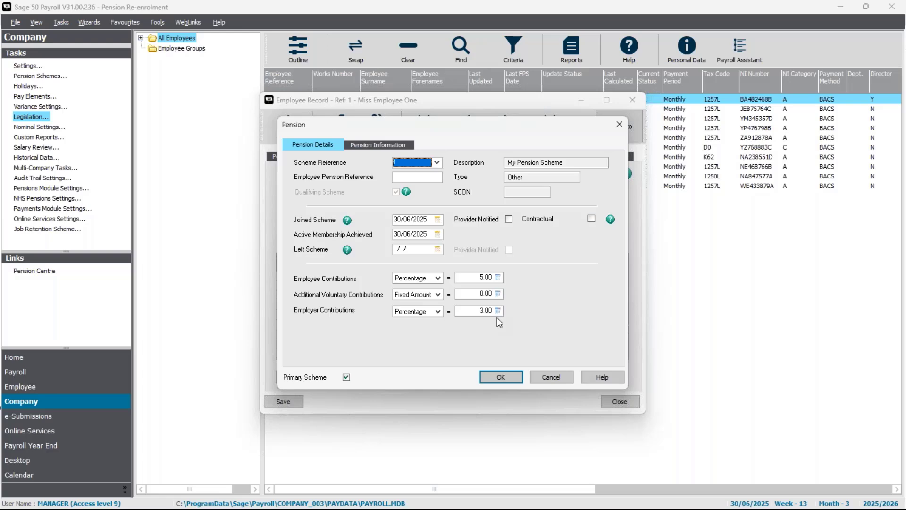
{"action": "left_click", "coordinate": [547, 378]}
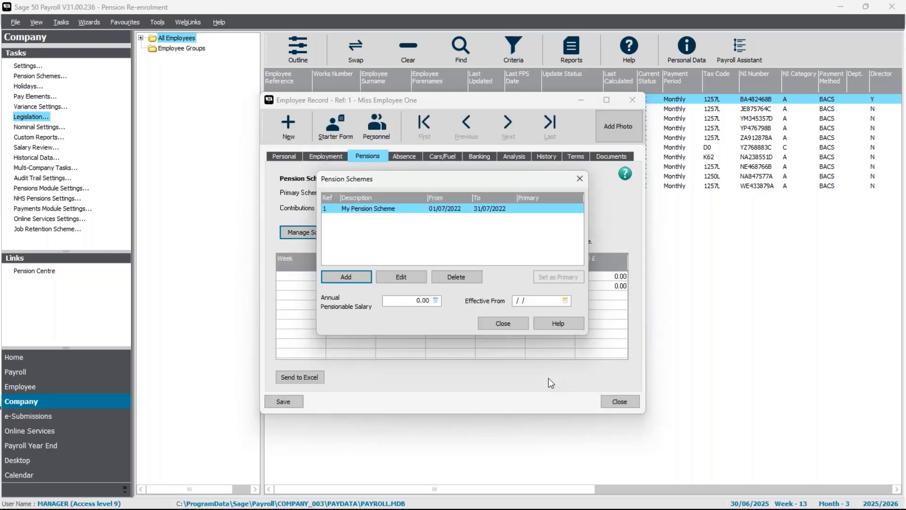
{"action": "left_click", "coordinate": [516, 324]}
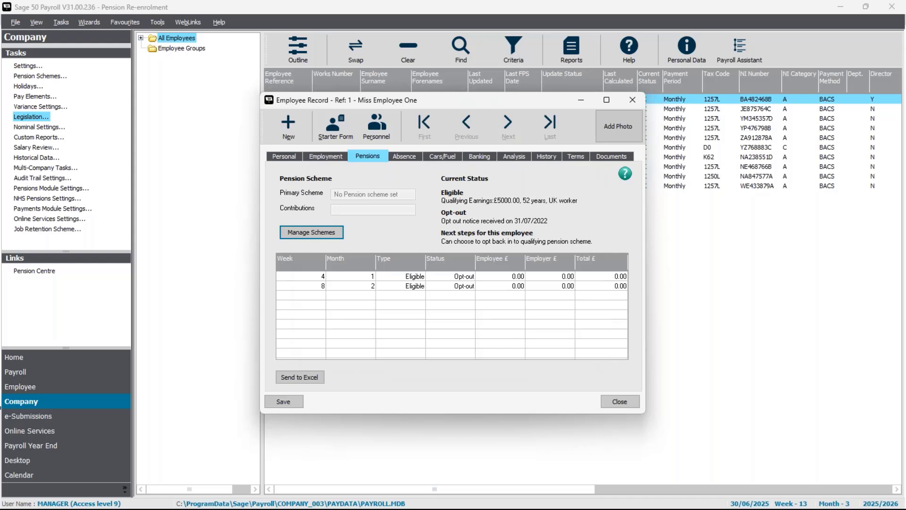
{"action": "left_click", "coordinate": [612, 403]}
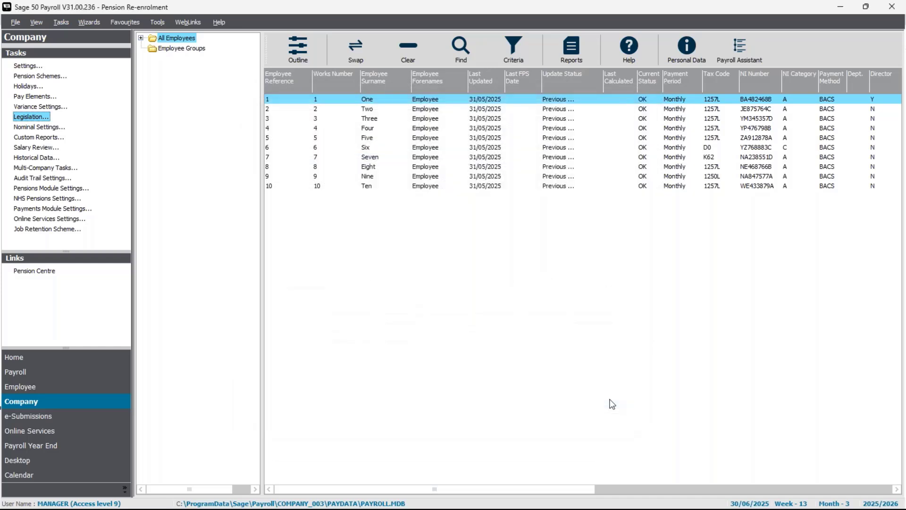
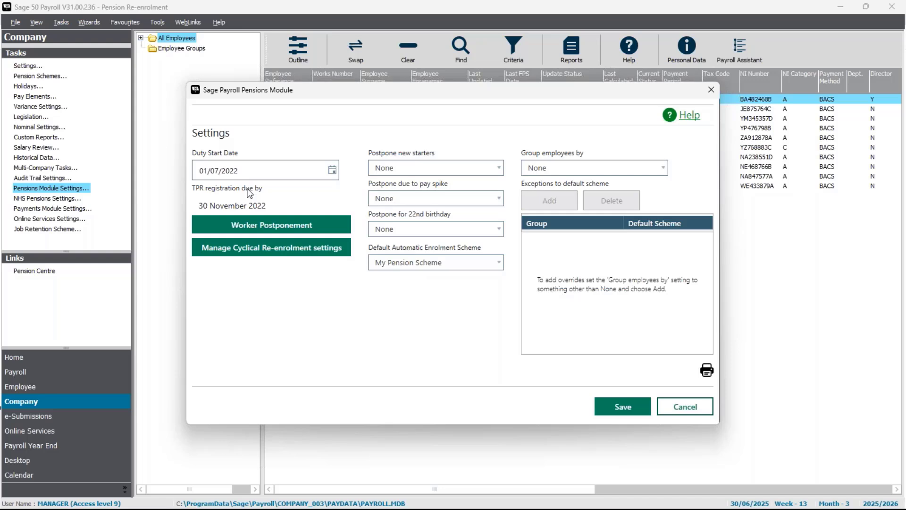
Open the cyclical re-enrolment settings from the pensions module settings
{"action": "left_click", "coordinate": [251, 256]}
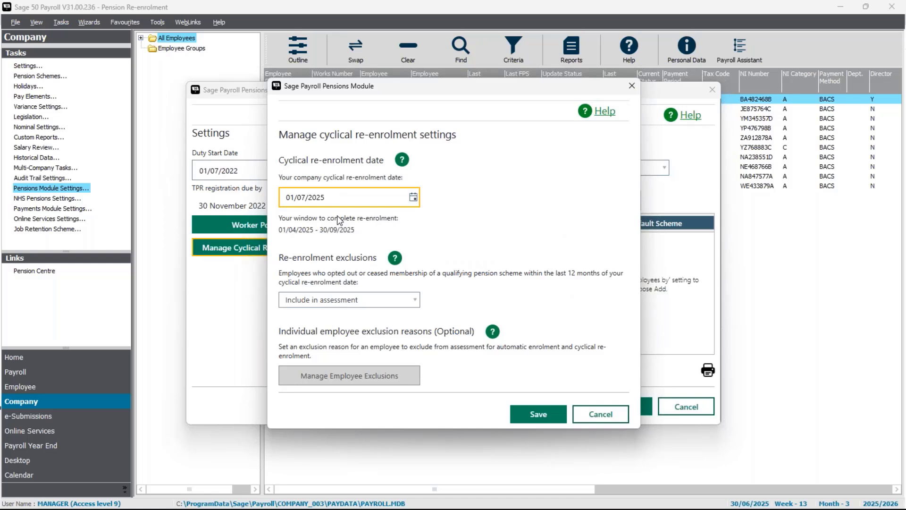
Set the company cyclical re-enrolment date to 30/06/2025
{"action": "left_click", "coordinate": [413, 198]}
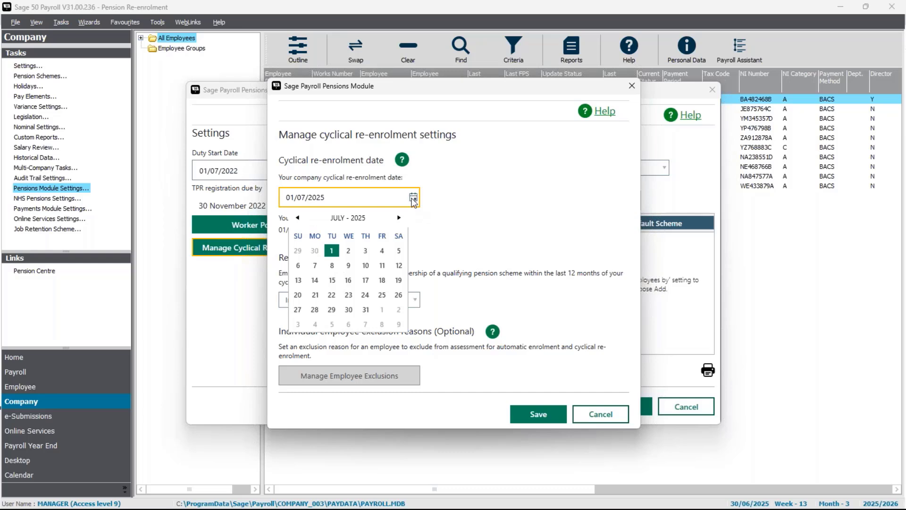
{"action": "left_click", "coordinate": [398, 219]}
{"action": "left_click", "coordinate": [398, 219]}
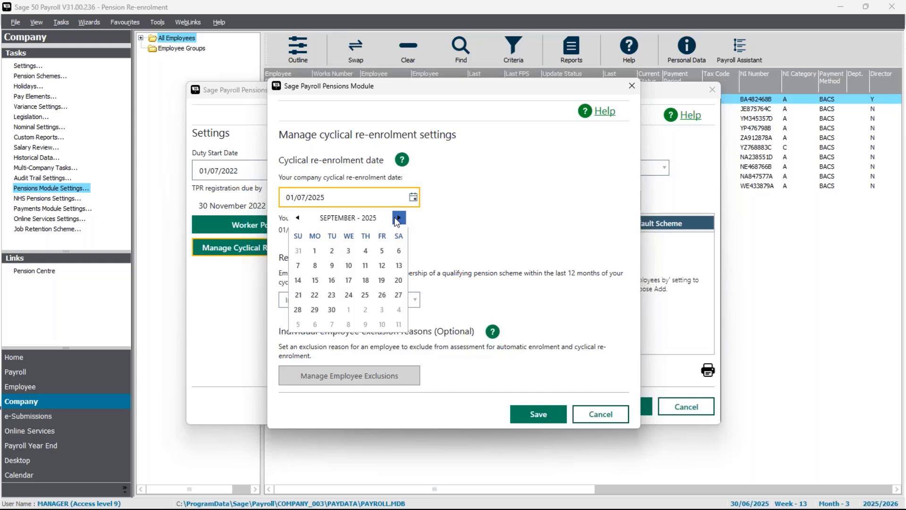
{"action": "left_click", "coordinate": [297, 218]}
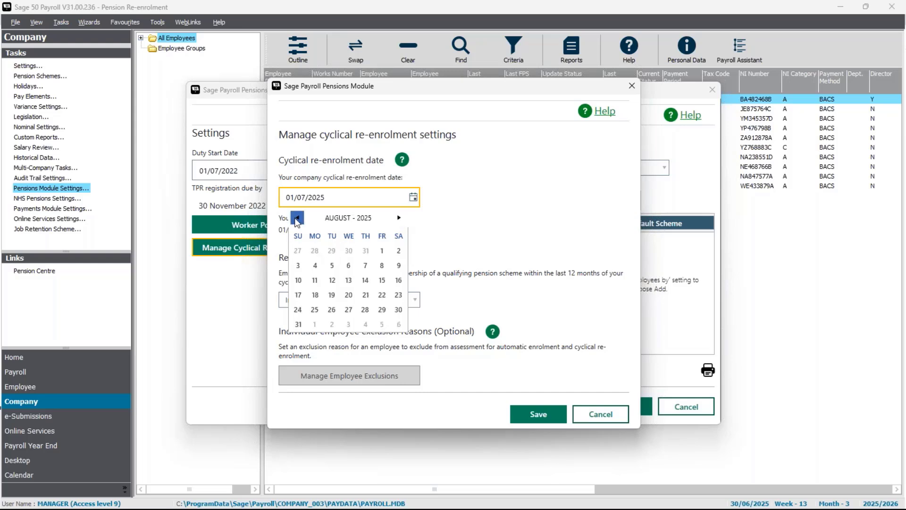
{"action": "left_click", "coordinate": [298, 218]}
{"action": "left_click", "coordinate": [297, 219]}
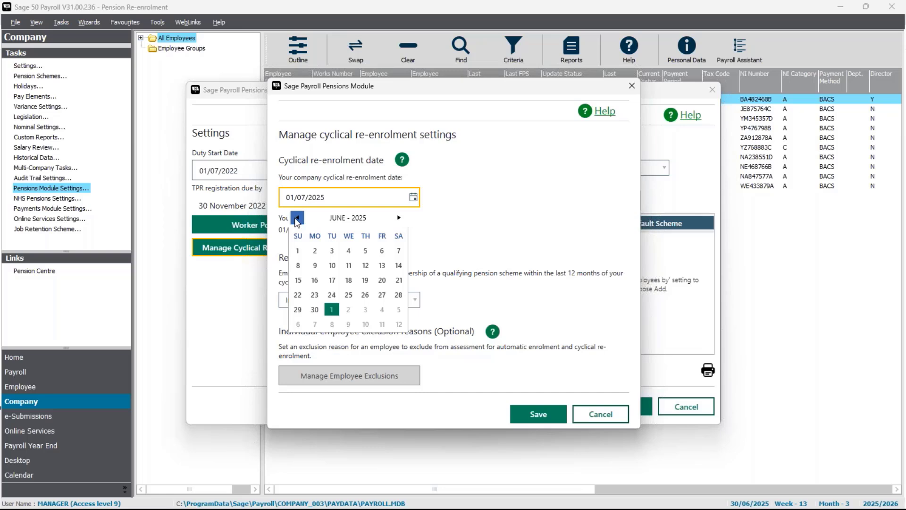
{"action": "left_click", "coordinate": [297, 218]}
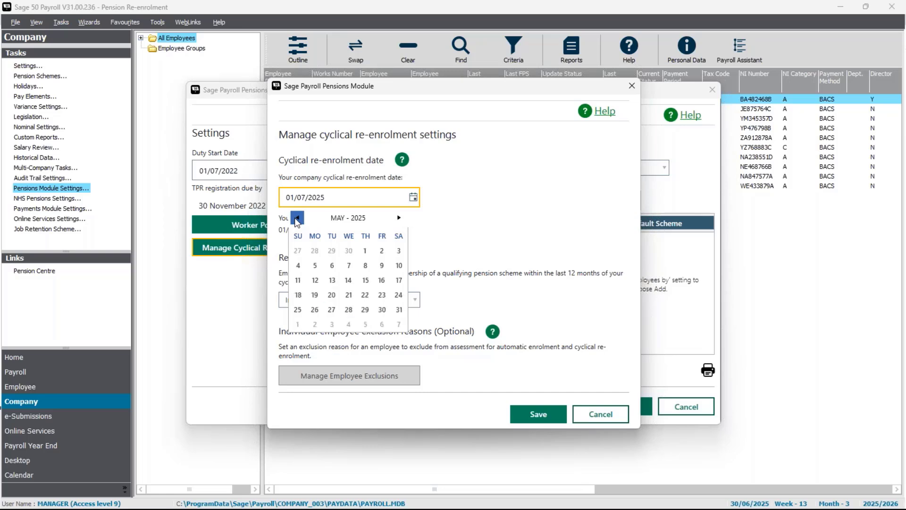
{"action": "left_click", "coordinate": [399, 218]}
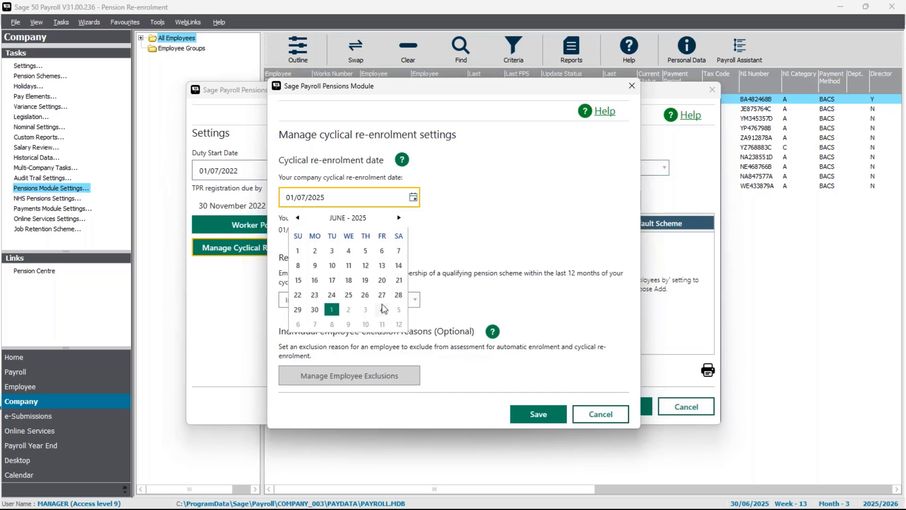
{"action": "left_click", "coordinate": [314, 310]}
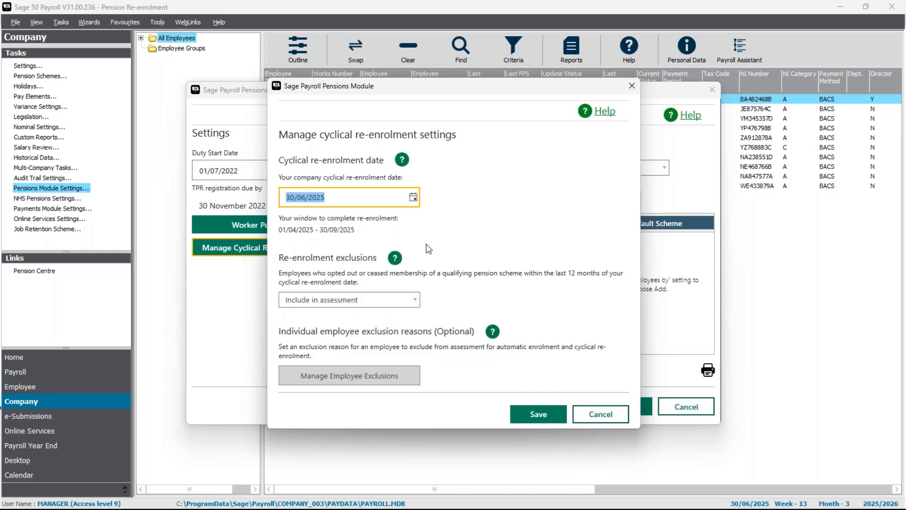
Try a historical cyclical re-enrolment date of 01/06/2025
{"action": "left_click", "coordinate": [413, 197]}
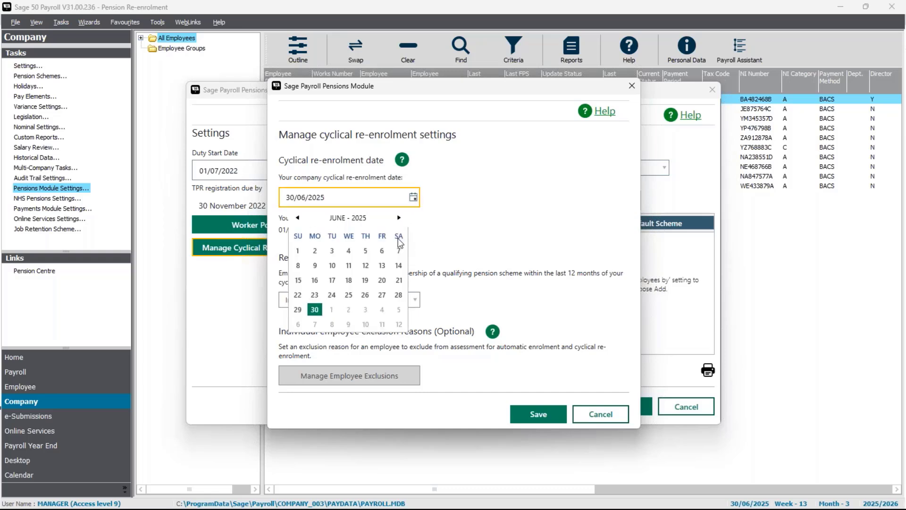
{"action": "left_click", "coordinate": [298, 251]}
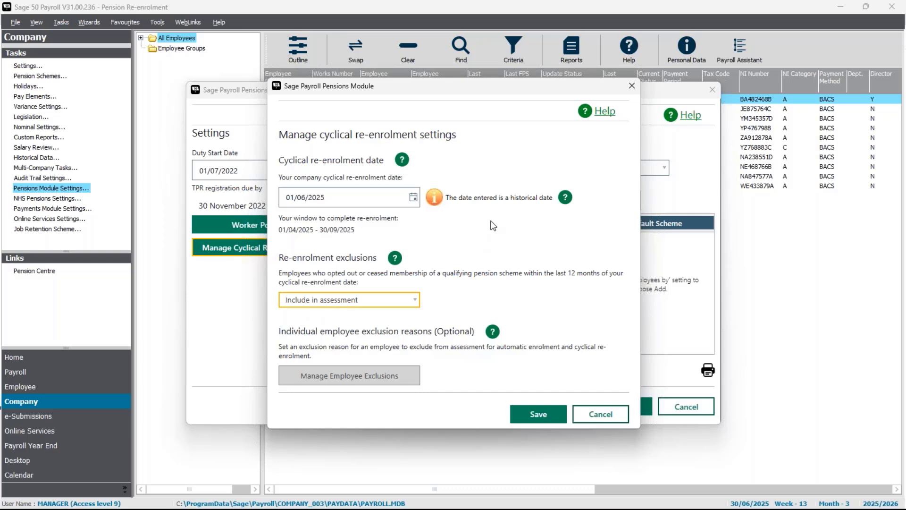
{"action": "key", "text": "Tab"}
Set the company cyclical re-enrolment date back to 01/07/2025
{"action": "left_click", "coordinate": [416, 201]}
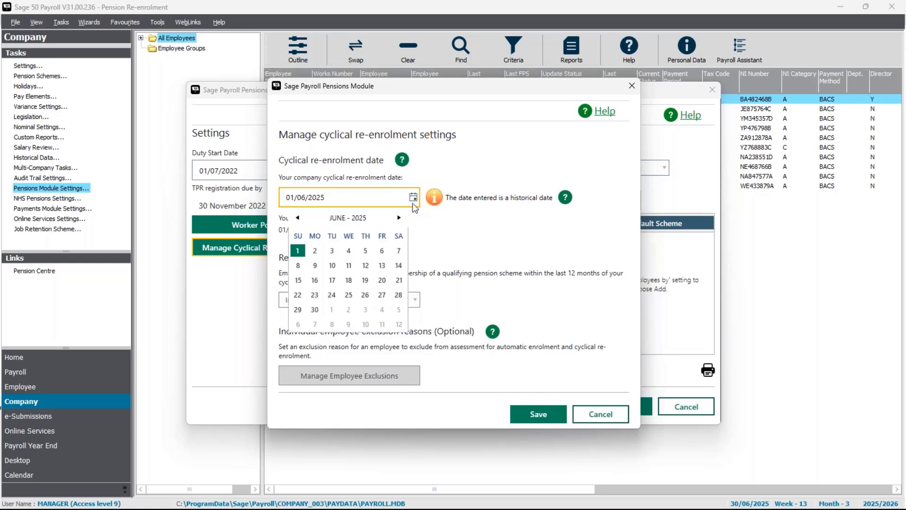
{"action": "left_click", "coordinate": [399, 217]}
{"action": "left_click", "coordinate": [333, 250]}
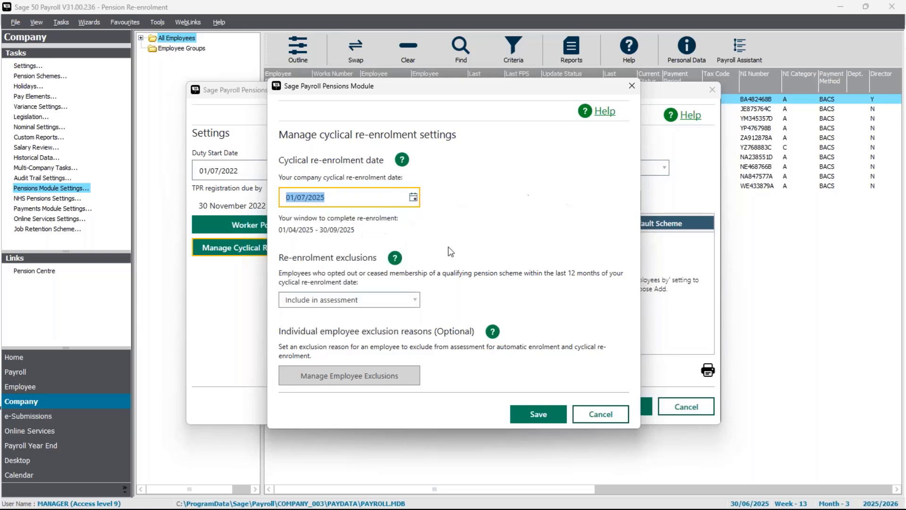
{"action": "key", "text": "Tab"}
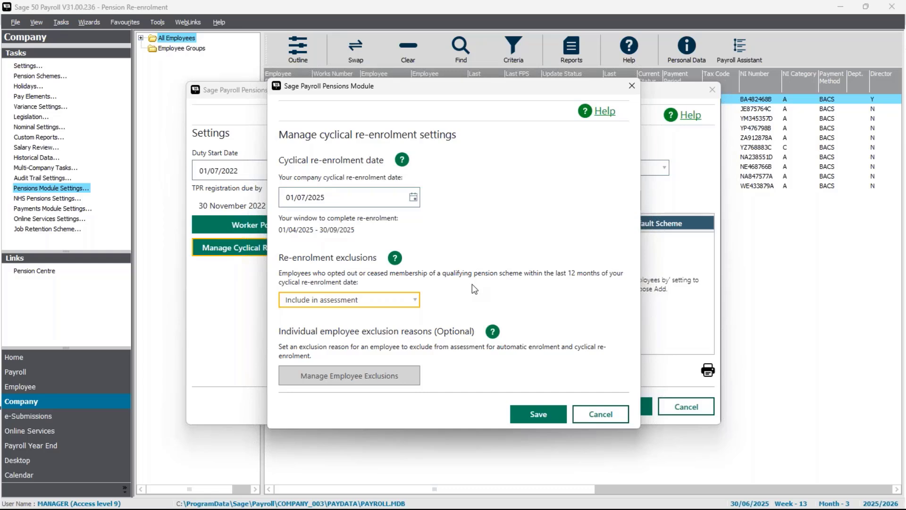
Exclude employees who opted out or ceased scheme membership within the last 12 months from the re-enrolment assessment
{"action": "left_click", "coordinate": [410, 305]}
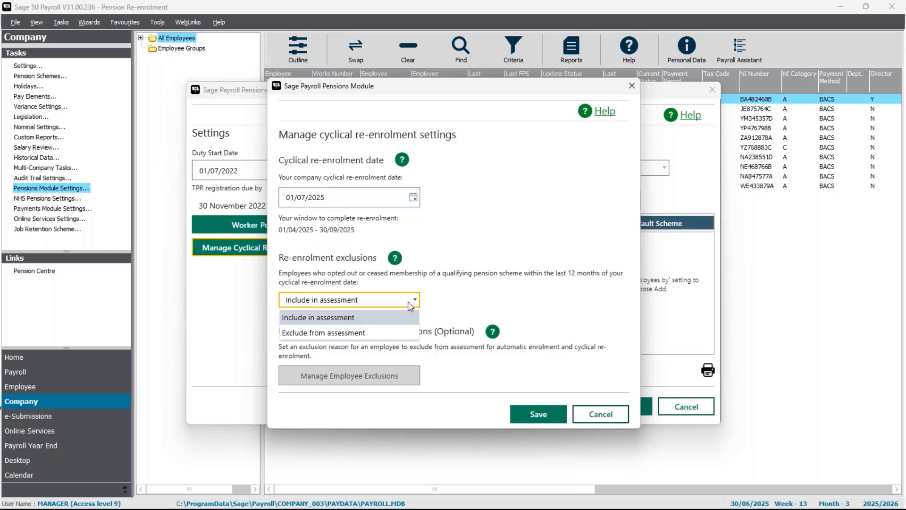
{"action": "left_click", "coordinate": [366, 336]}
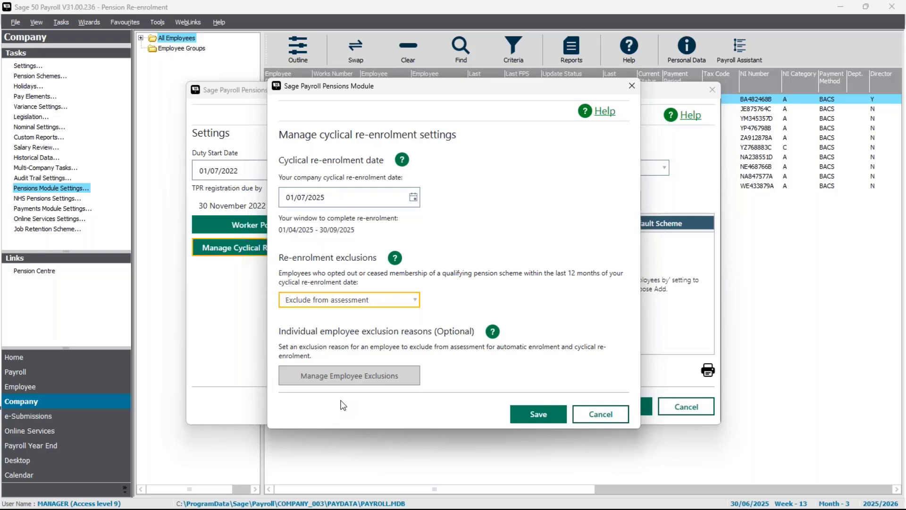
Try Working Notice Period as employee 10's exclusion reason, reset it to No Exclusion, and leave the employee exclusions without saving
{"action": "left_click", "coordinate": [350, 381]}
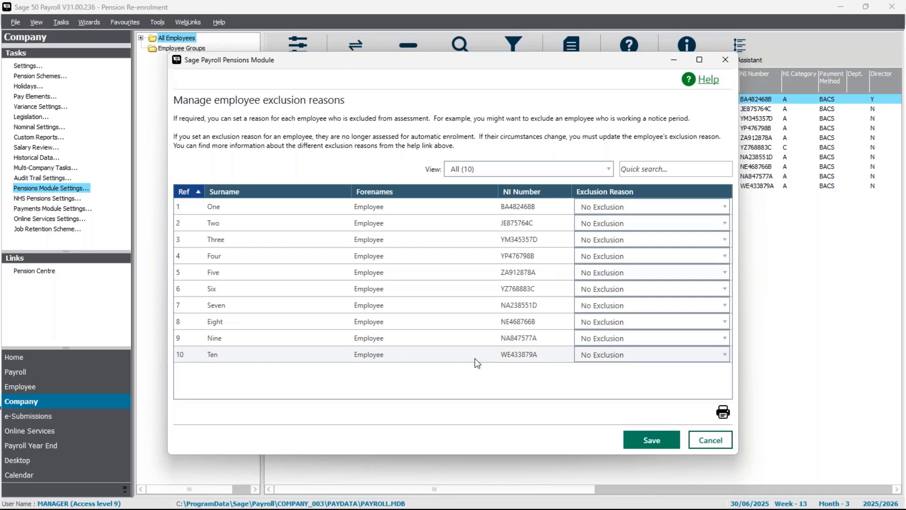
{"action": "left_click", "coordinate": [625, 356]}
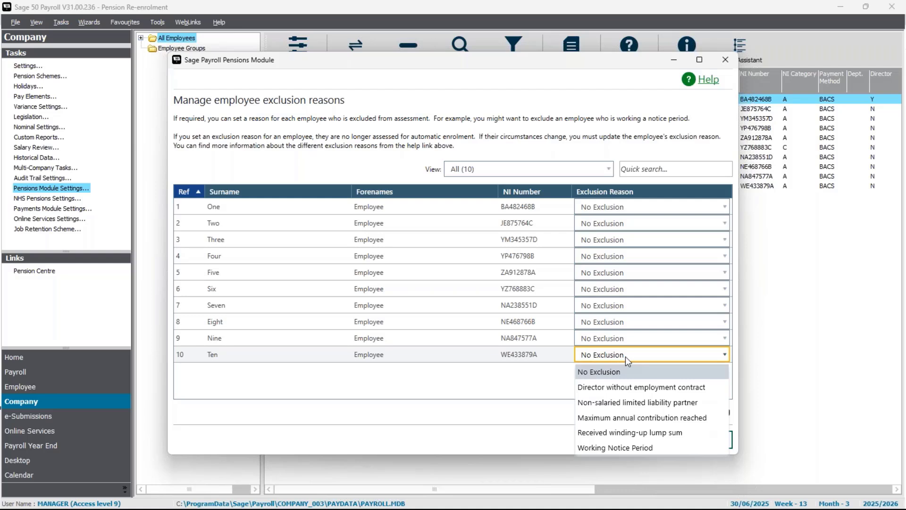
{"action": "left_click", "coordinate": [644, 452]}
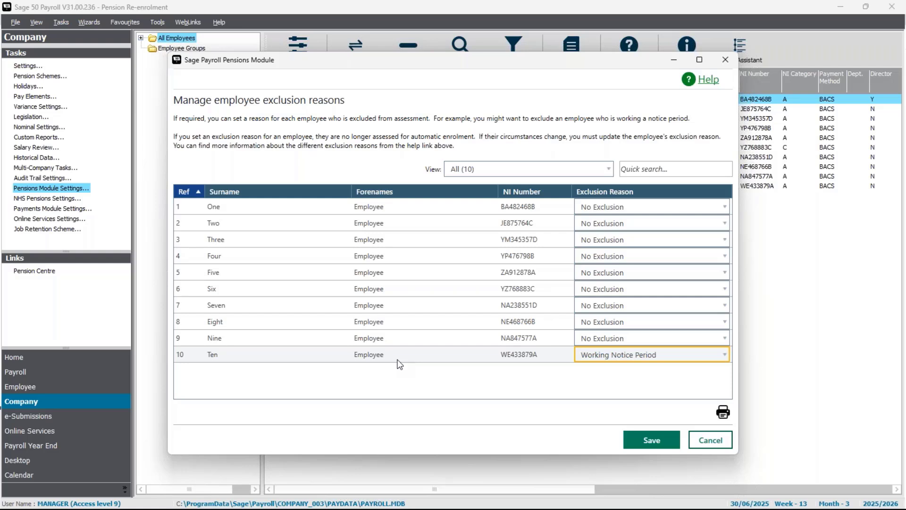
{"action": "left_click", "coordinate": [612, 356]}
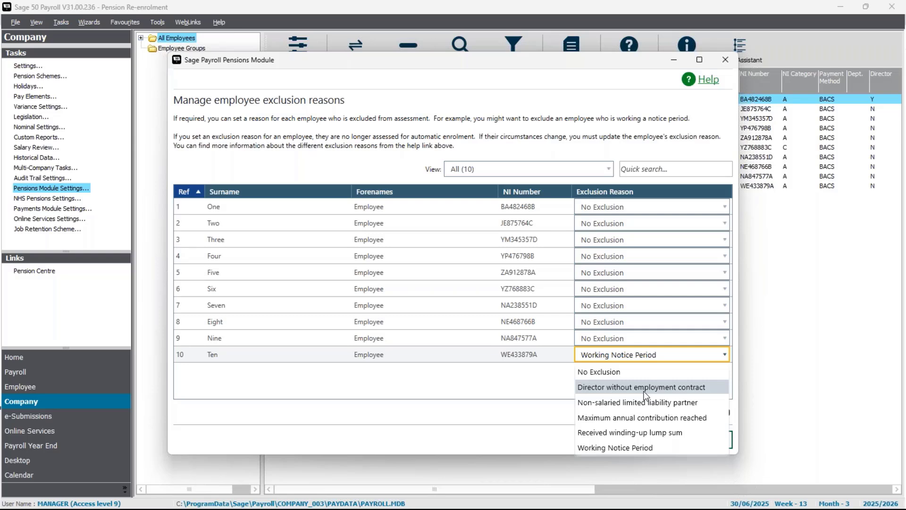
{"action": "left_click", "coordinate": [598, 371]}
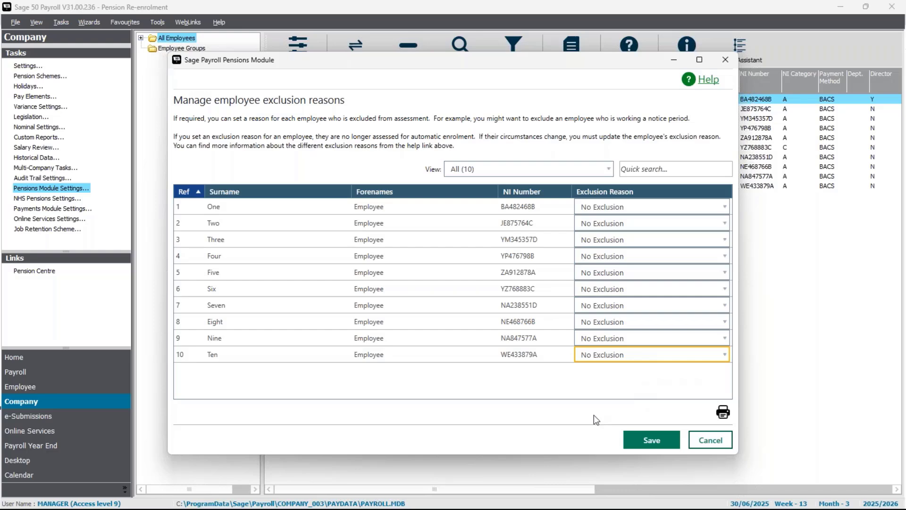
{"action": "left_click", "coordinate": [709, 439]}
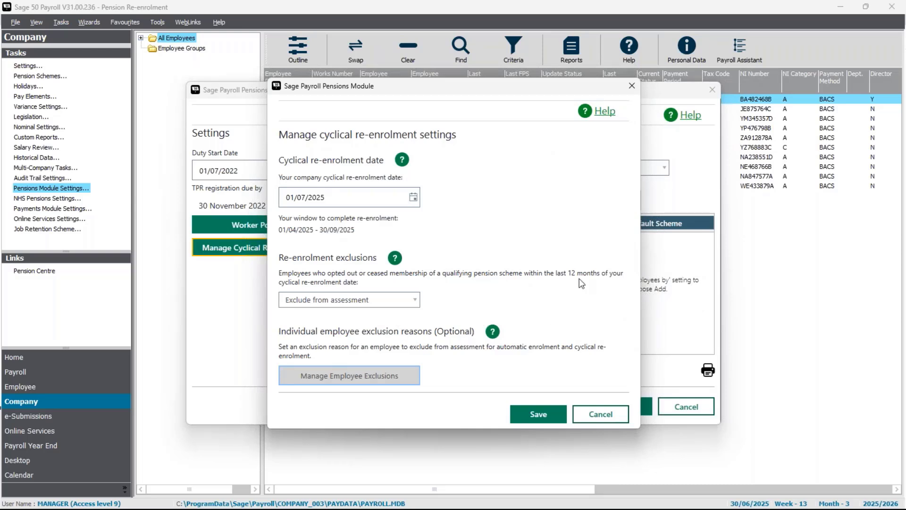
Save the cyclical re-enrolment settings and the pensions module settings
{"action": "left_click", "coordinate": [538, 414]}
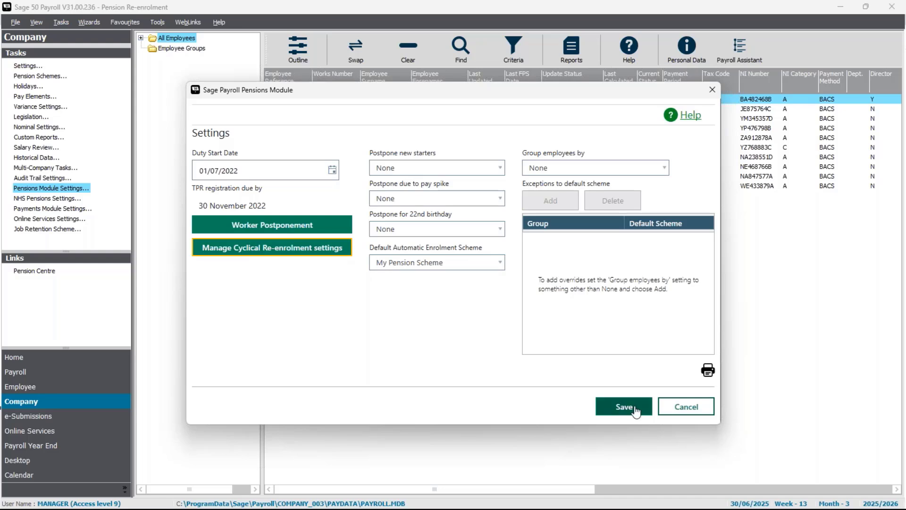
{"action": "left_click", "coordinate": [635, 409]}
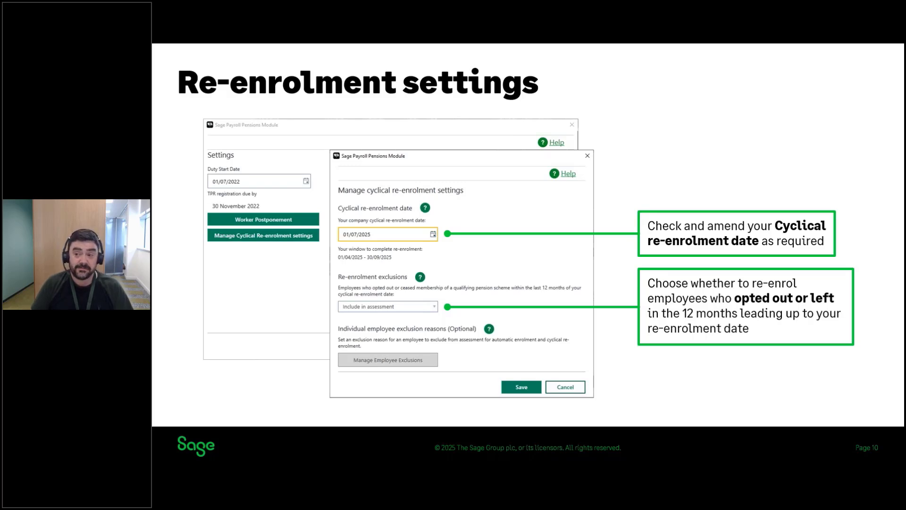
{"action": "key", "text": "Right"}
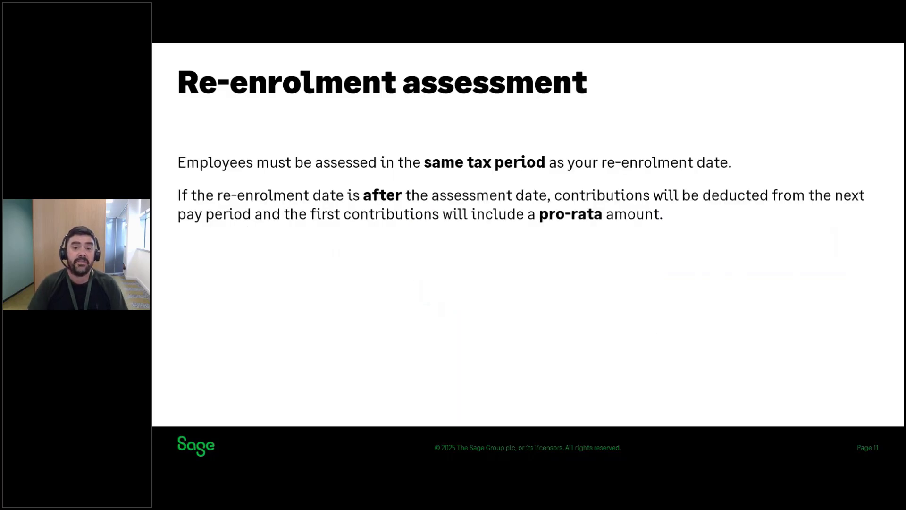
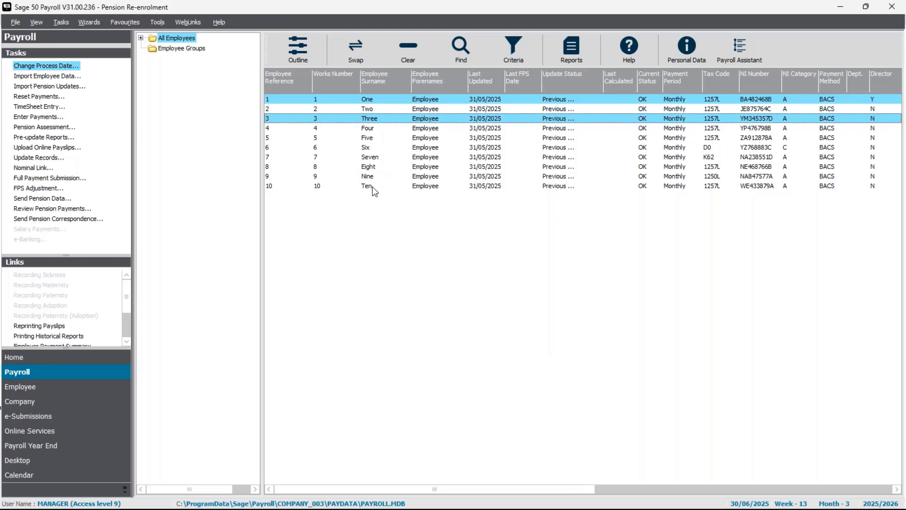
Add employee 10 to the selection and review the pension status and history of employees 1, 3 and 10
{"action": "left_click", "coordinate": [373, 186], "text": "ctrl"}
{"action": "right_click", "coordinate": [378, 102]}
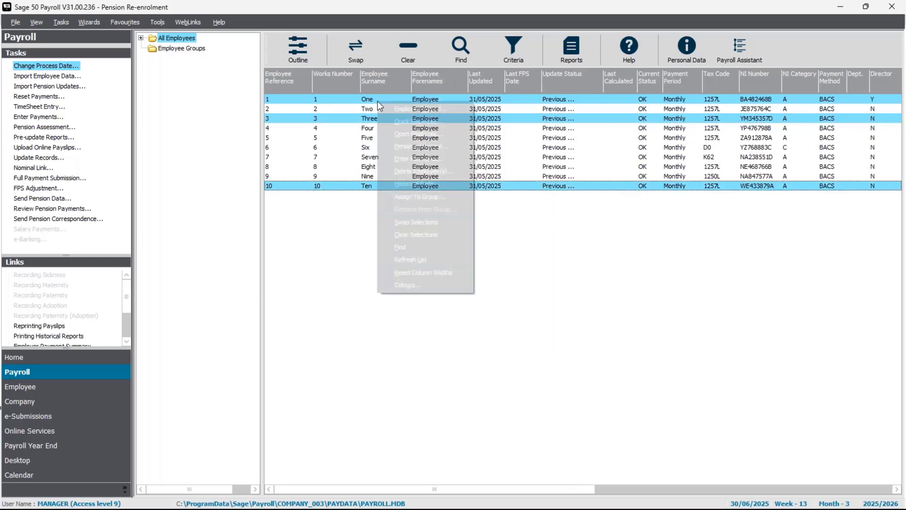
{"action": "left_click", "coordinate": [395, 131]}
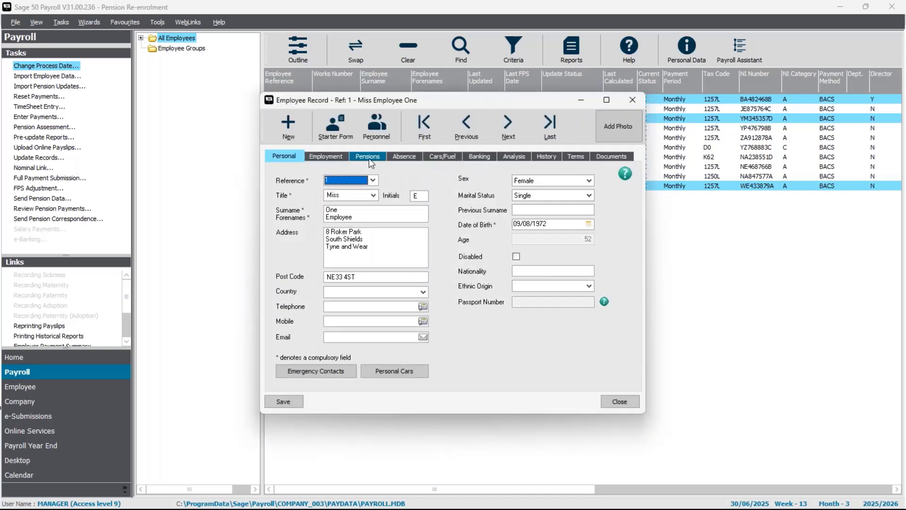
{"action": "left_click", "coordinate": [370, 159]}
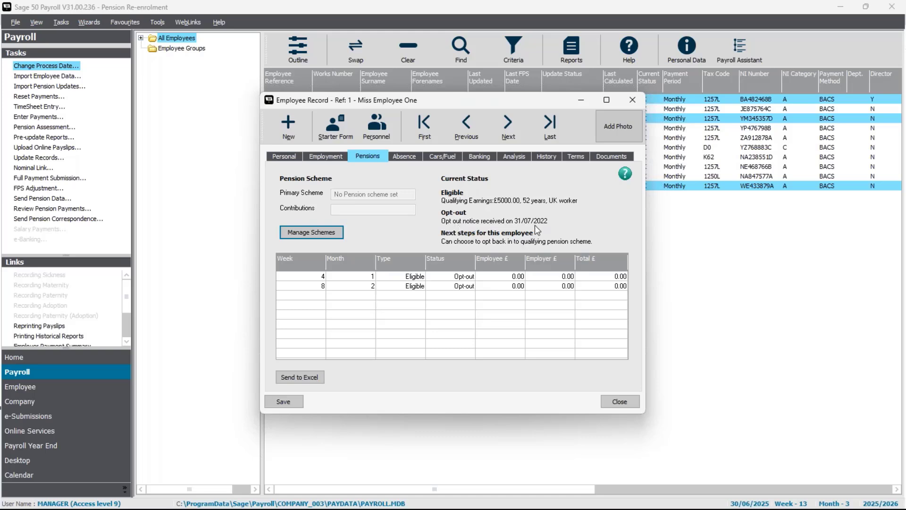
{"action": "left_click", "coordinate": [516, 121]}
{"action": "left_click", "coordinate": [507, 135]}
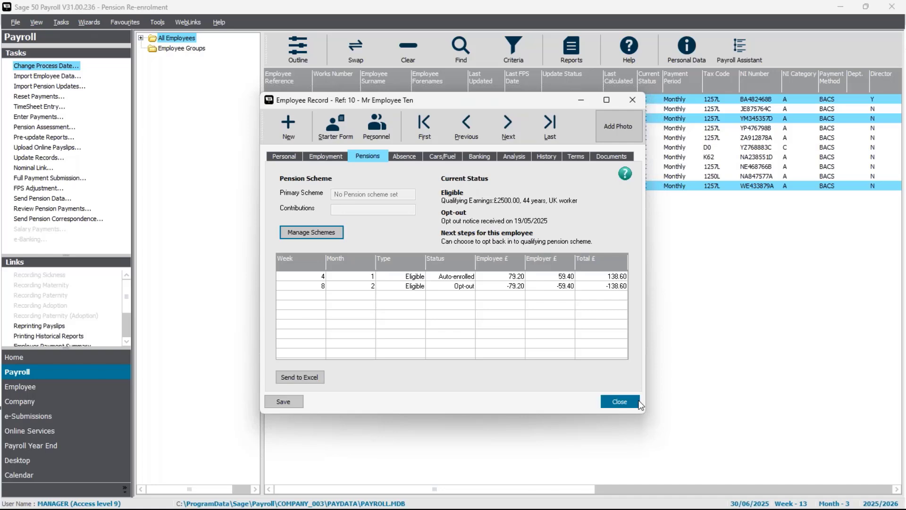
{"action": "left_click", "coordinate": [619, 401]}
Select all employees in the payroll list and start their pension assessment
{"action": "left_click", "coordinate": [401, 43]}
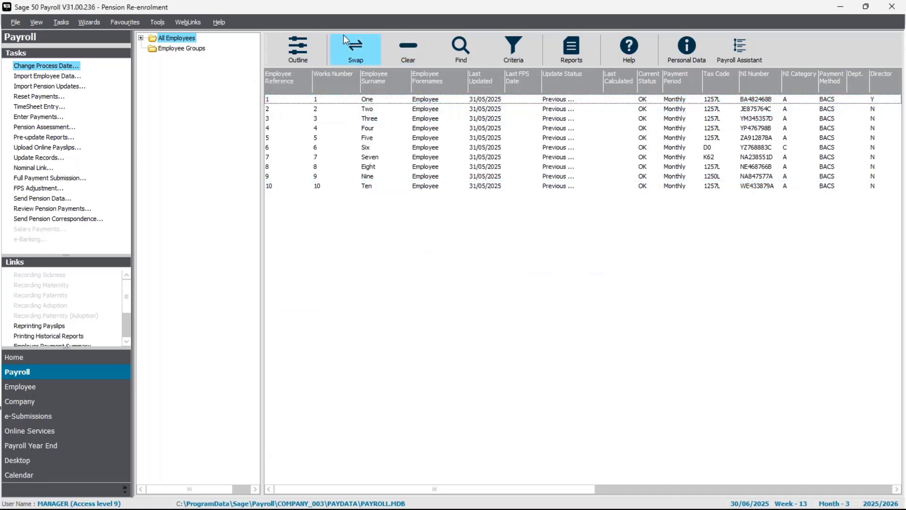
{"action": "left_click", "coordinate": [350, 52]}
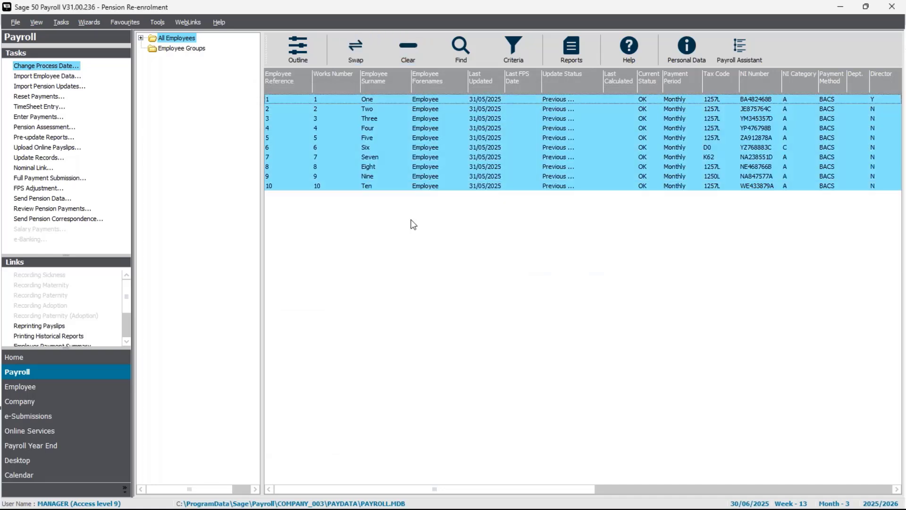
{"action": "left_click", "coordinate": [54, 130]}
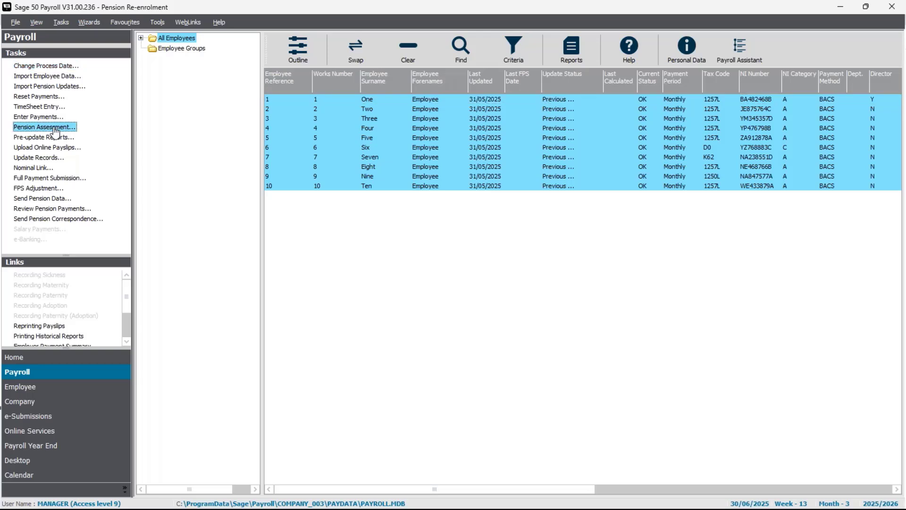
{"action": "double_click", "coordinate": [55, 132]}
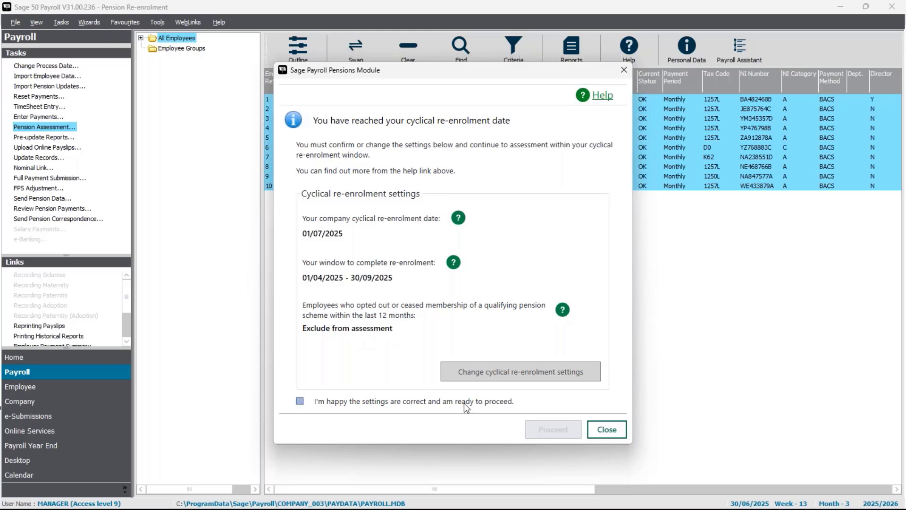
Check the cyclical re-enrolment settings without changing them, confirm they are correct, and proceed with the assessment
{"action": "left_click", "coordinate": [520, 377]}
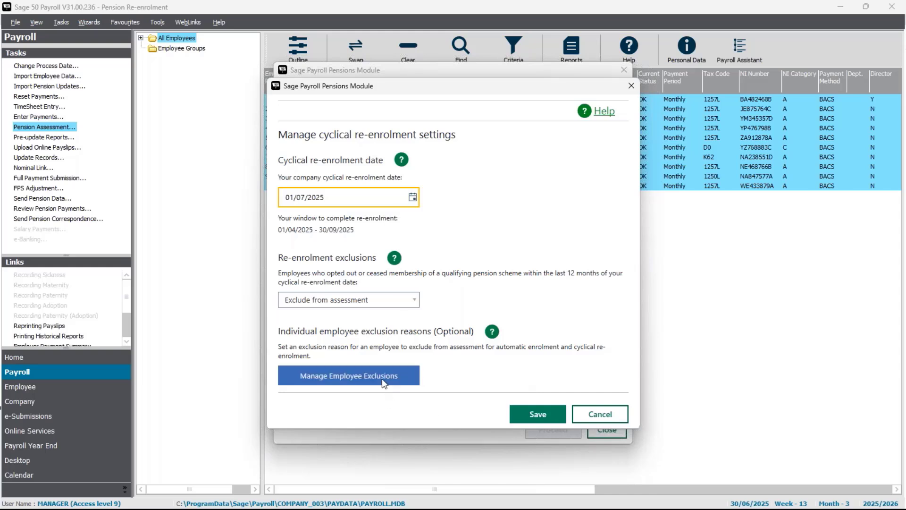
{"action": "left_click", "coordinate": [600, 416]}
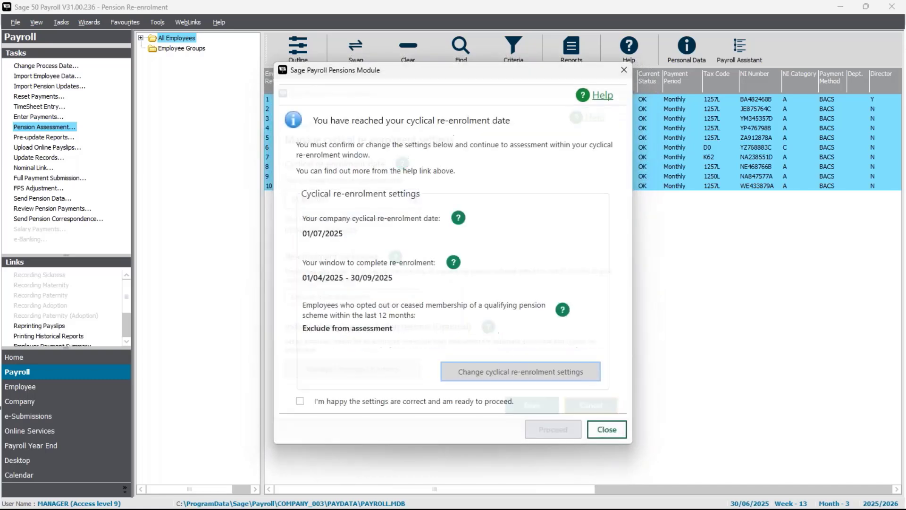
{"action": "left_click", "coordinate": [301, 401]}
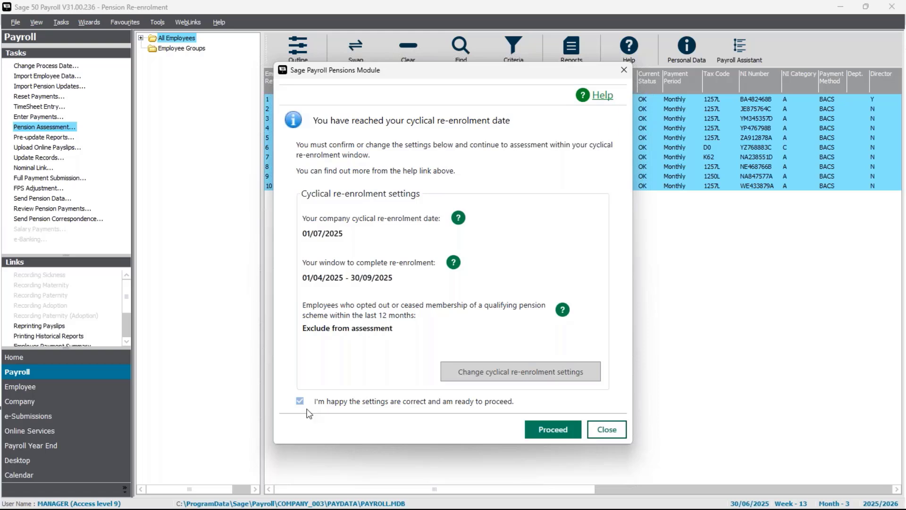
{"action": "left_click", "coordinate": [551, 430]}
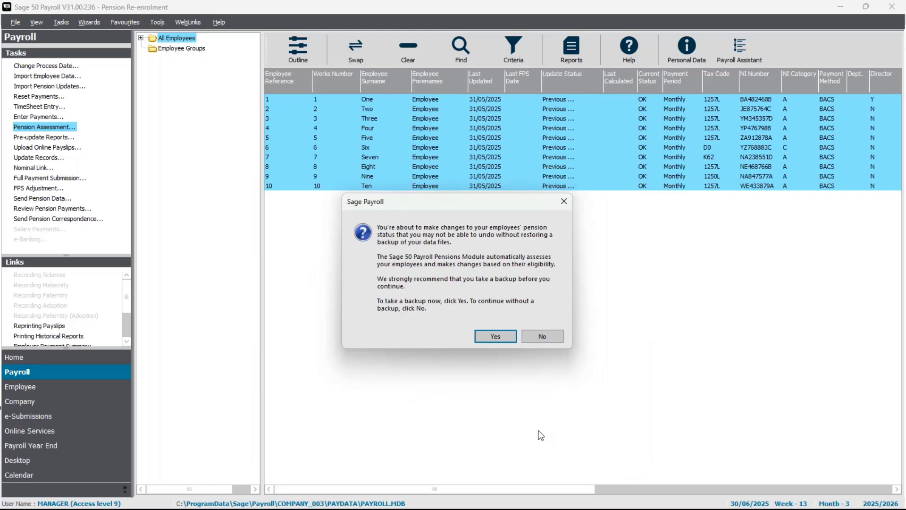
Back up the payroll data to the Payroll backups folder under the file name "Reenrolment backup"
{"action": "left_click", "coordinate": [495, 336]}
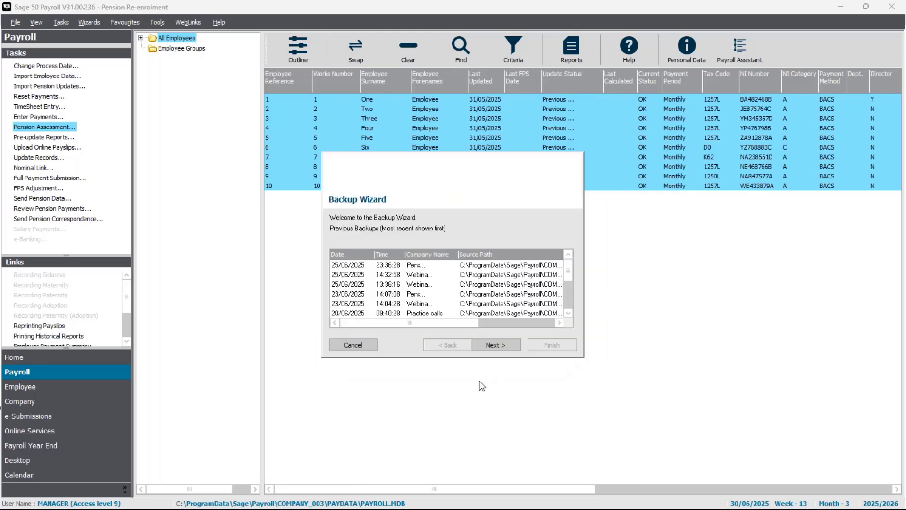
{"action": "left_click", "coordinate": [496, 347]}
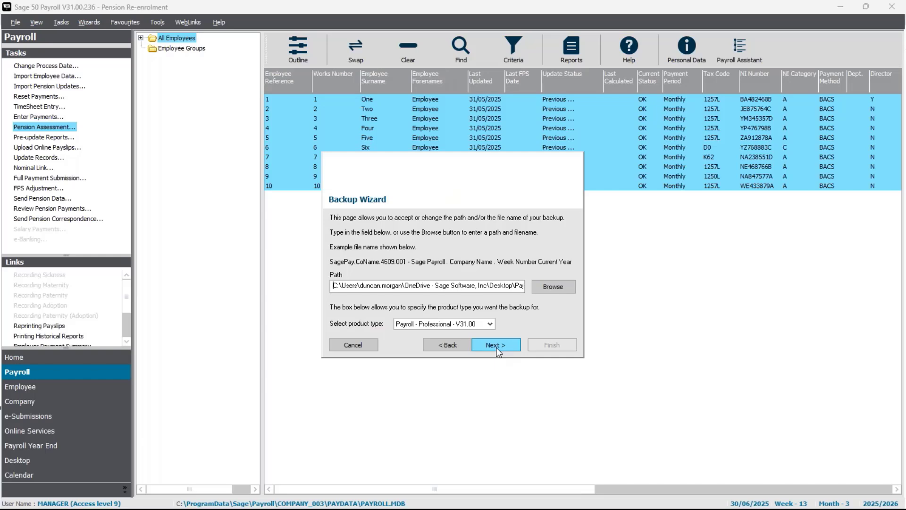
{"action": "left_click", "coordinate": [553, 287]}
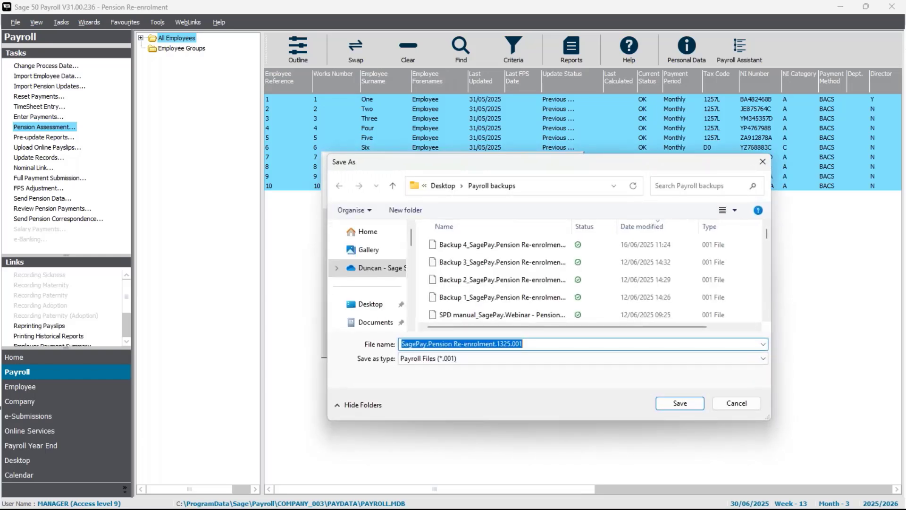
{"action": "type", "text": "Reenrol"}
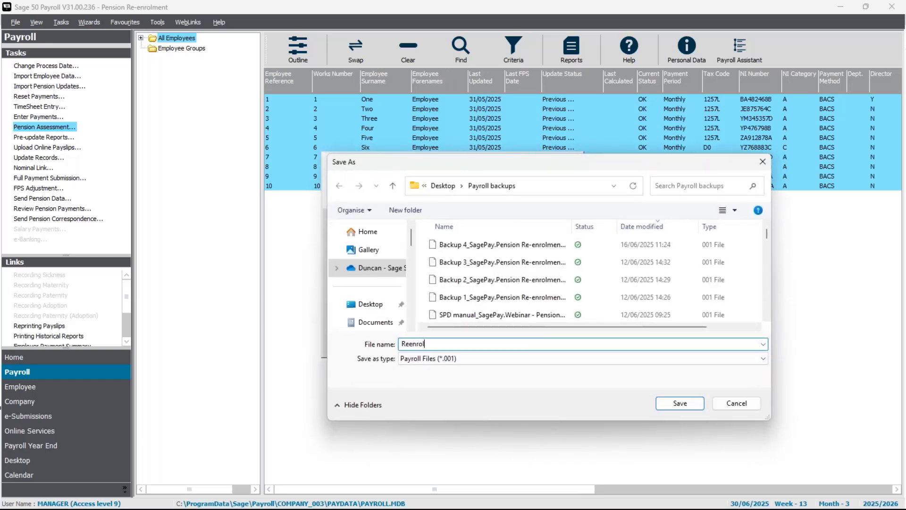
{"action": "type", "text": "ment backup"}
{"action": "left_click", "coordinate": [682, 401]}
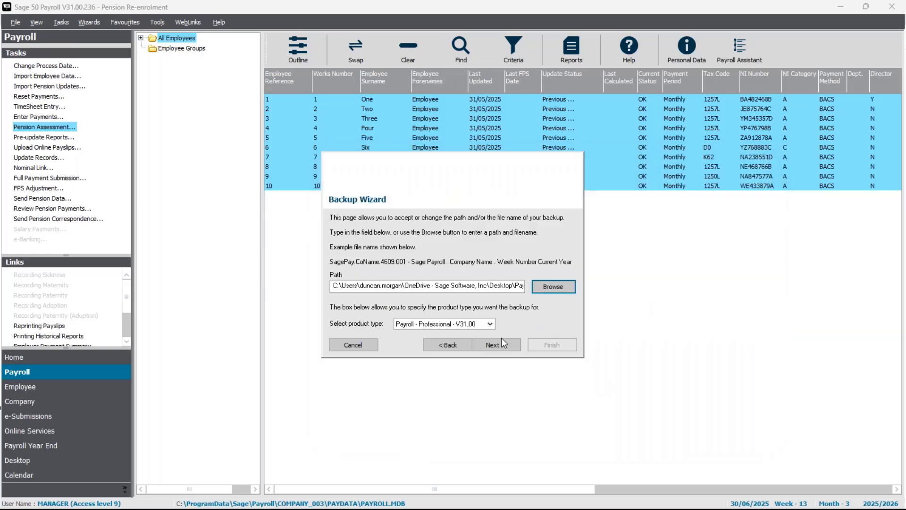
{"action": "left_click", "coordinate": [502, 344]}
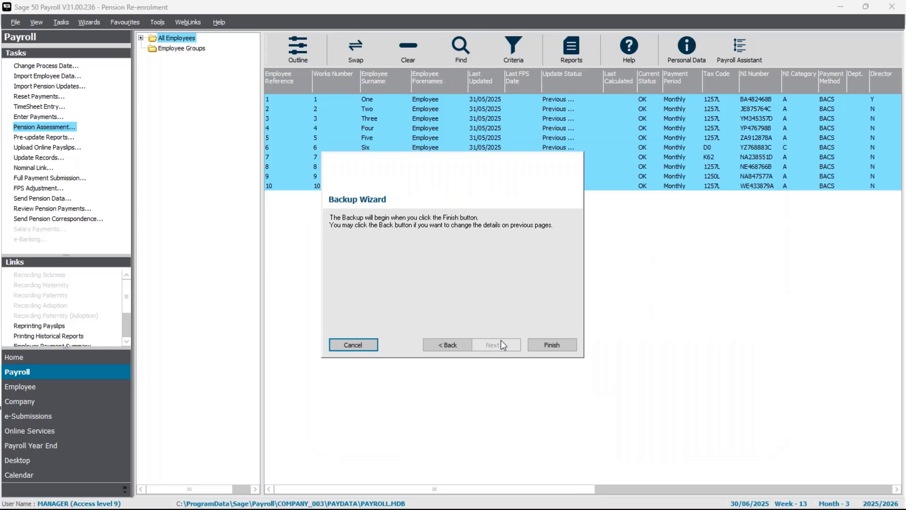
{"action": "left_click", "coordinate": [573, 347]}
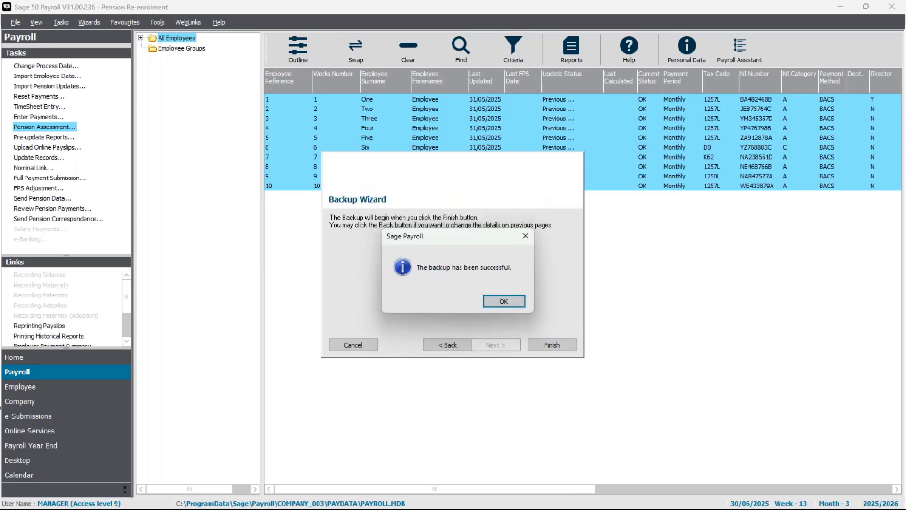
{"action": "left_click", "coordinate": [523, 304]}
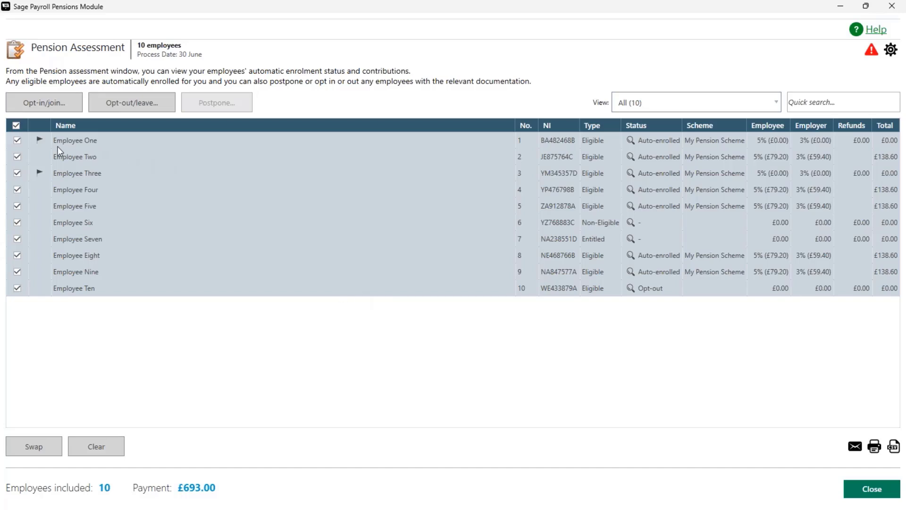
Review the employees' pension assessment statuses and filter the list to those changed this period
{"action": "mouse_move", "coordinate": [43, 144]}
{"action": "mouse_move", "coordinate": [632, 141]}
{"action": "mouse_move", "coordinate": [43, 173]}
{"action": "mouse_move", "coordinate": [631, 292]}
{"action": "left_click", "coordinate": [751, 107]}
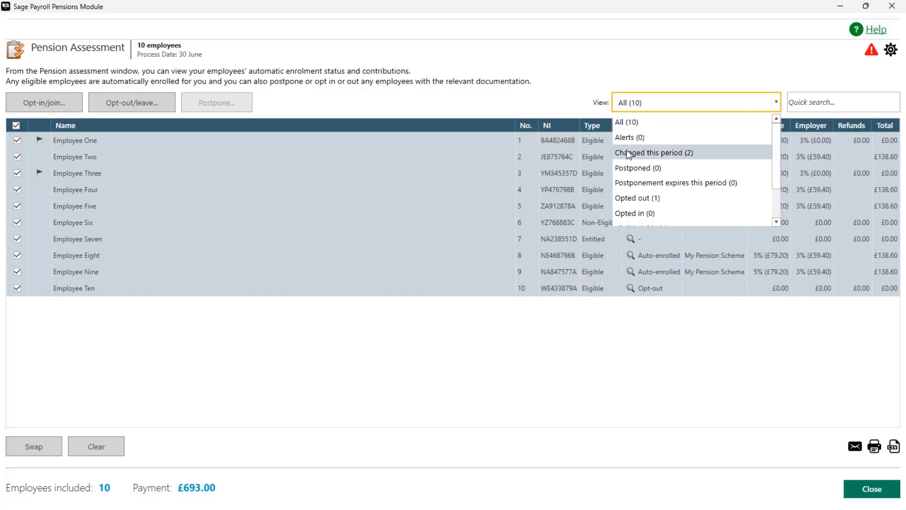
{"action": "left_click", "coordinate": [627, 153]}
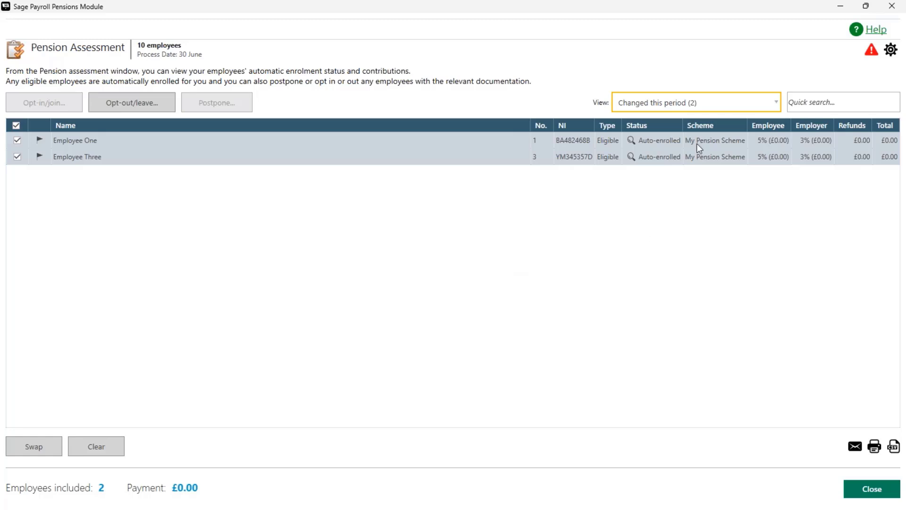
Restore the view of all employees and finish the pension assessment, dismissing the cyclical re-enrolment reminder
{"action": "left_click", "coordinate": [703, 102]}
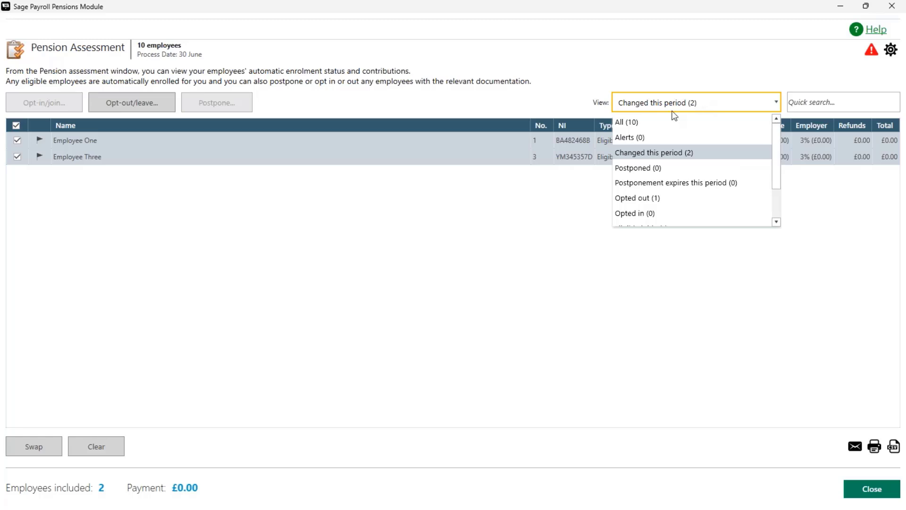
{"action": "left_click", "coordinate": [673, 120]}
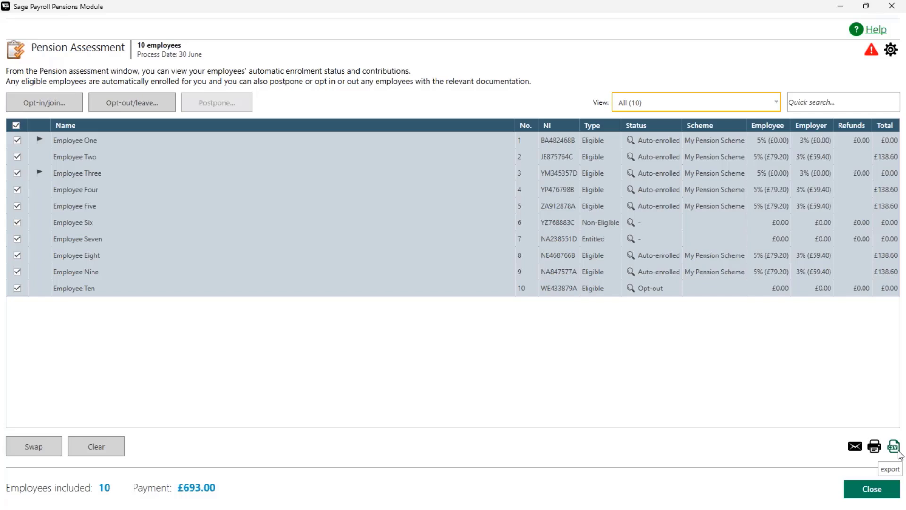
{"action": "left_click", "coordinate": [873, 489]}
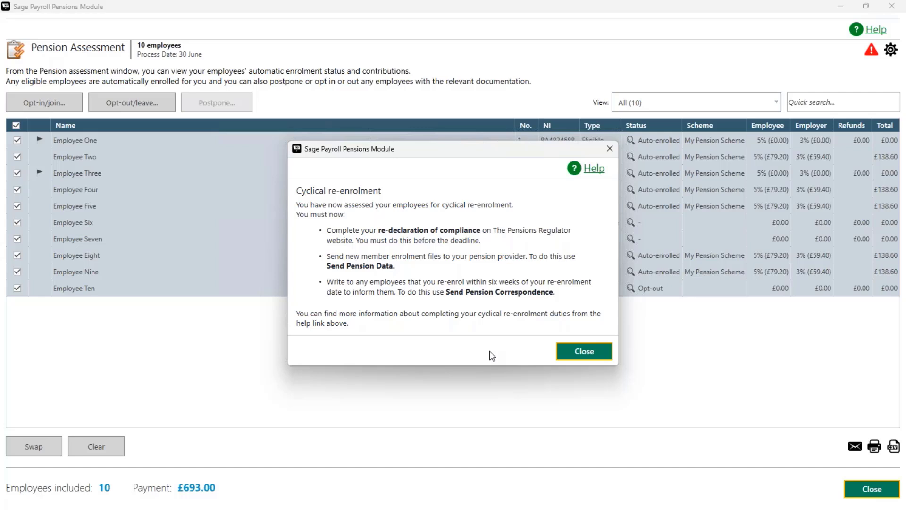
{"action": "left_click", "coordinate": [585, 351]}
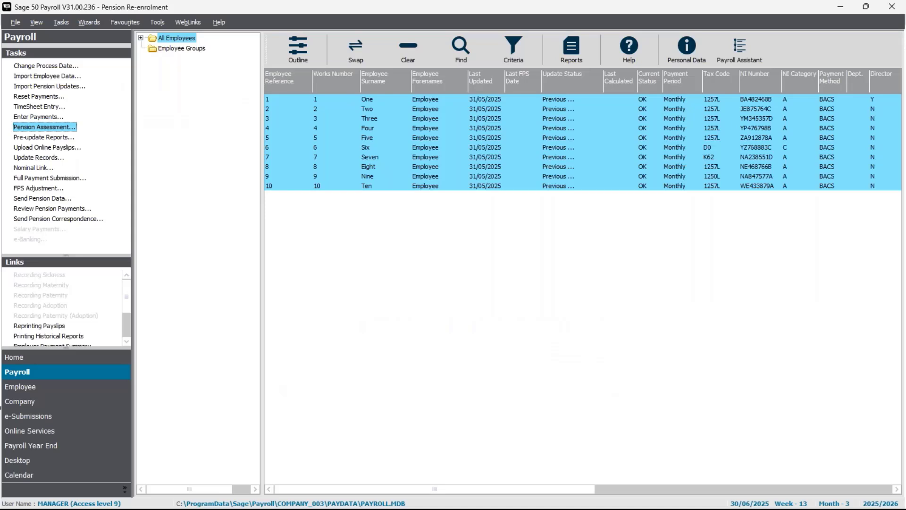
Update the payroll records of all selected monthly employees, skipping the check for legislation updates
{"action": "left_click", "coordinate": [41, 160]}
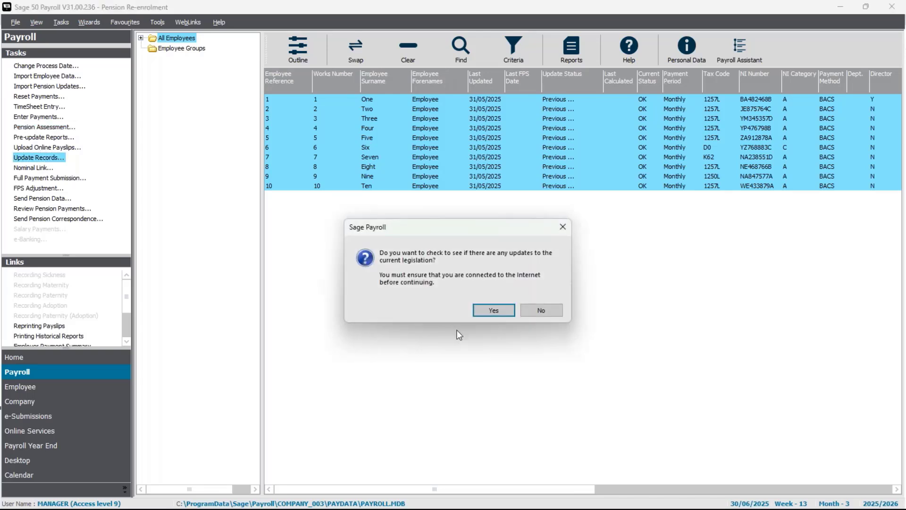
{"action": "left_click", "coordinate": [543, 311]}
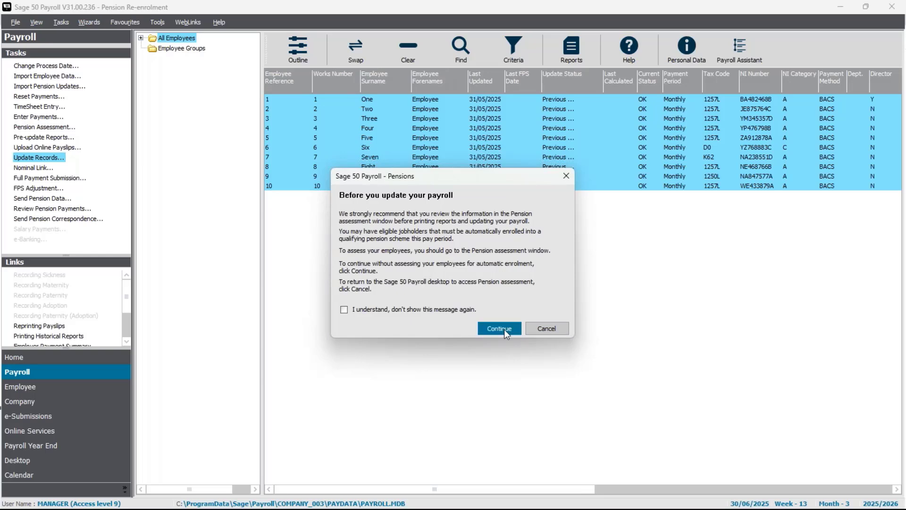
{"action": "left_click", "coordinate": [504, 330]}
{"action": "left_click", "coordinate": [486, 304]}
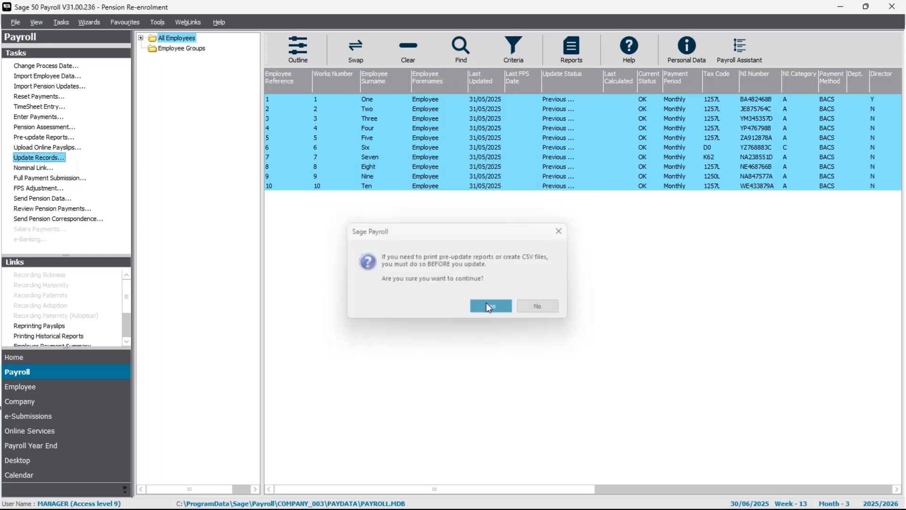
{"action": "left_click", "coordinate": [510, 344]}
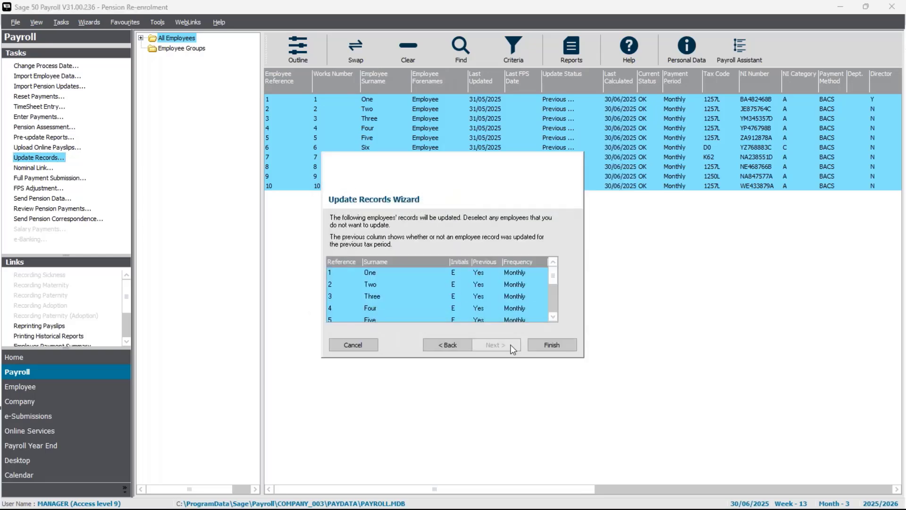
{"action": "left_click", "coordinate": [552, 345]}
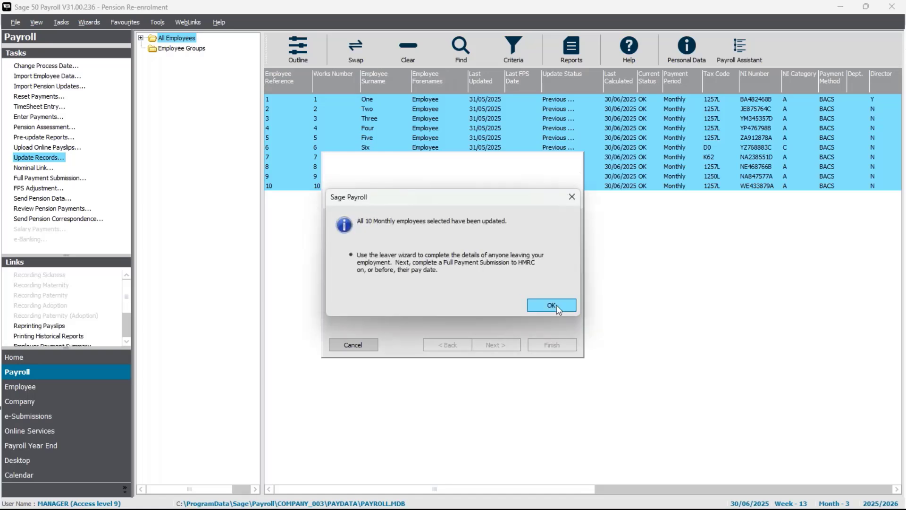
{"action": "left_click", "coordinate": [552, 304]}
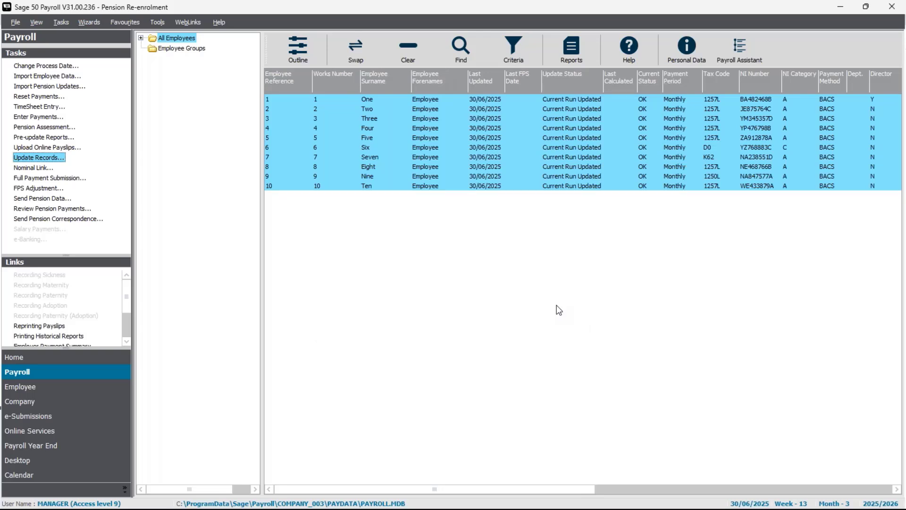
Open the pension correspondence due to be sent and read through employee 1's Automatic Enrolment Re-enrolment Notice
{"action": "left_click", "coordinate": [68, 219]}
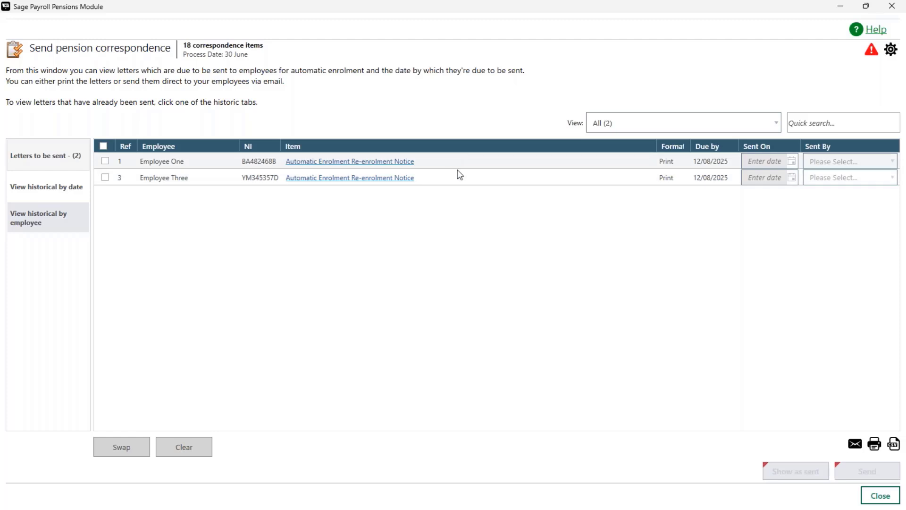
{"action": "left_click", "coordinate": [360, 167]}
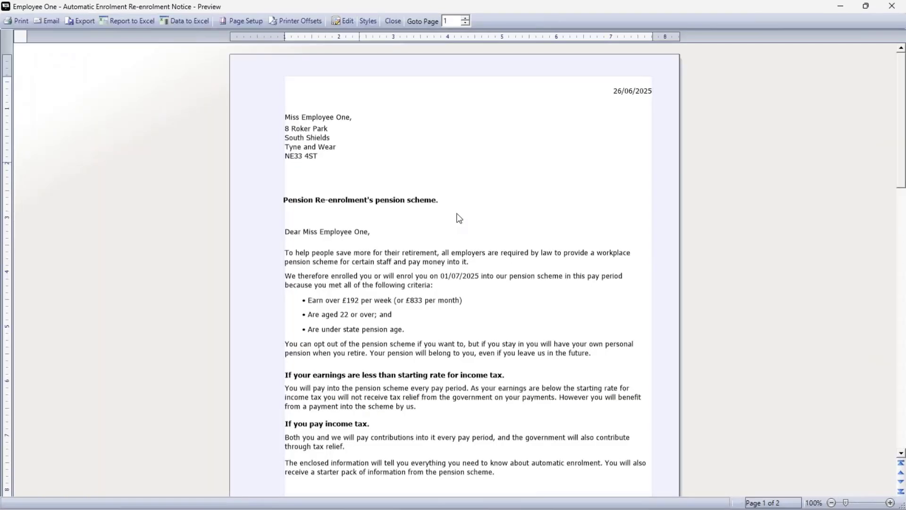
{"action": "scroll", "coordinate": [459, 218], "scroll_direction": "down", "scroll_amount": 3}
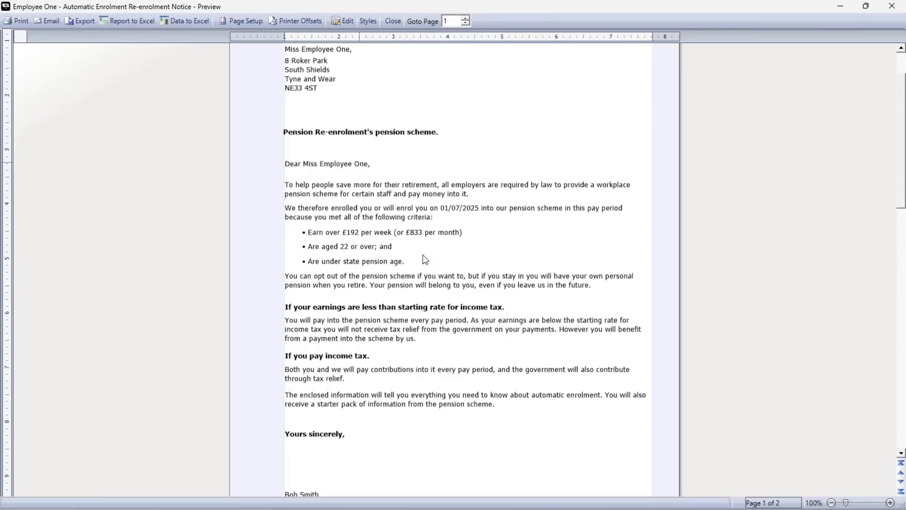
{"action": "scroll", "coordinate": [424, 258], "scroll_direction": "down", "scroll_amount": 6}
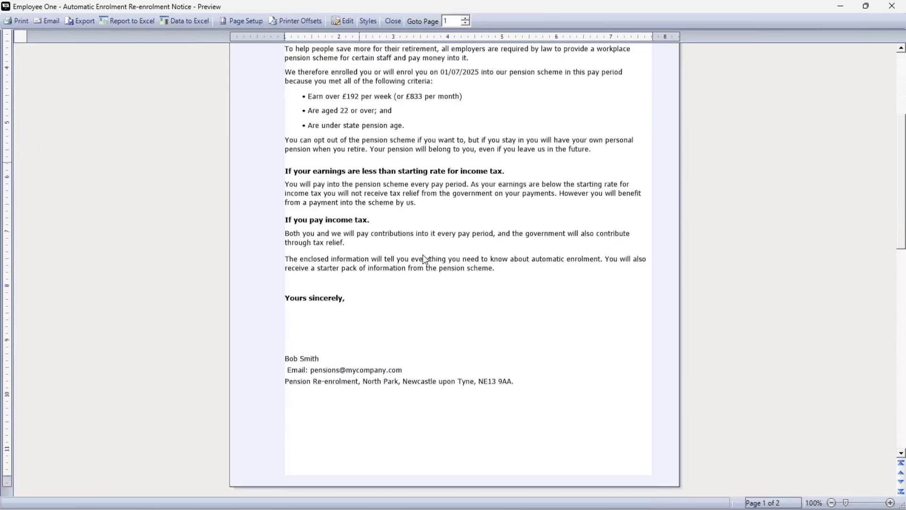
{"action": "scroll", "coordinate": [424, 258], "scroll_direction": "down", "scroll_amount": 18}
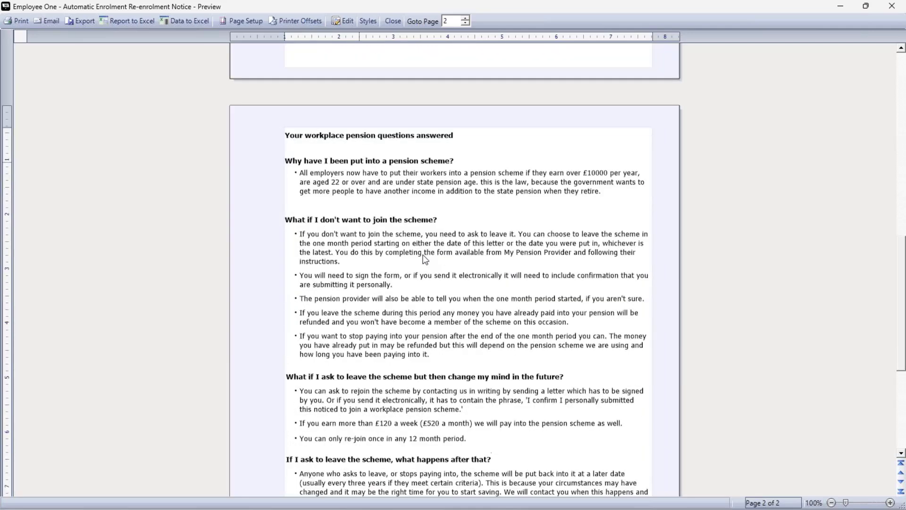
{"action": "scroll", "coordinate": [424, 257], "scroll_direction": "down", "scroll_amount": 11}
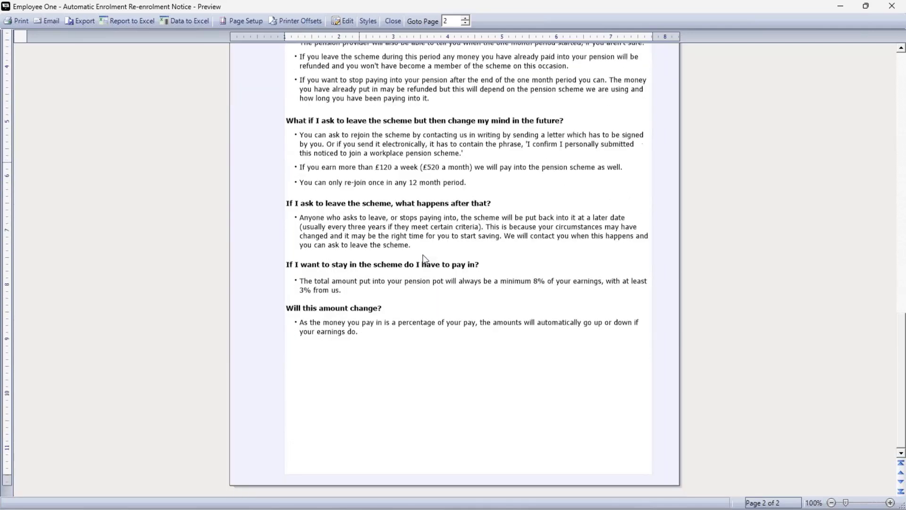
{"action": "scroll", "coordinate": [423, 258], "scroll_direction": "up", "scroll_amount": 18}
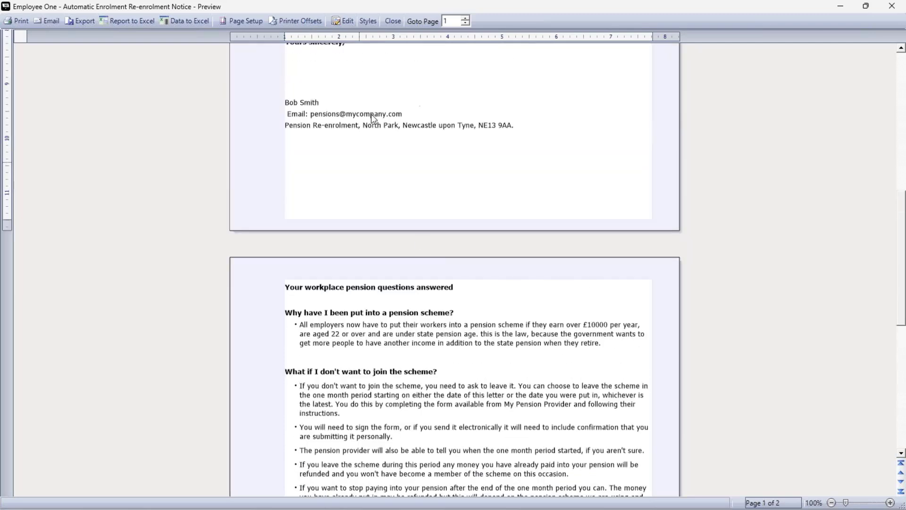
{"action": "left_click", "coordinate": [392, 21]}
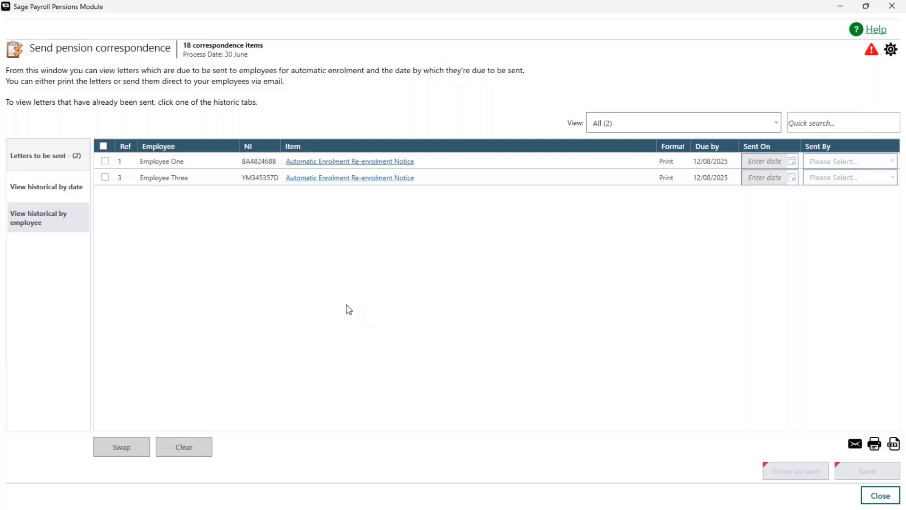
Select both re-enrolment notices and set their sent date to 01/07/2025 and their sender to User
{"action": "left_click", "coordinate": [105, 147]}
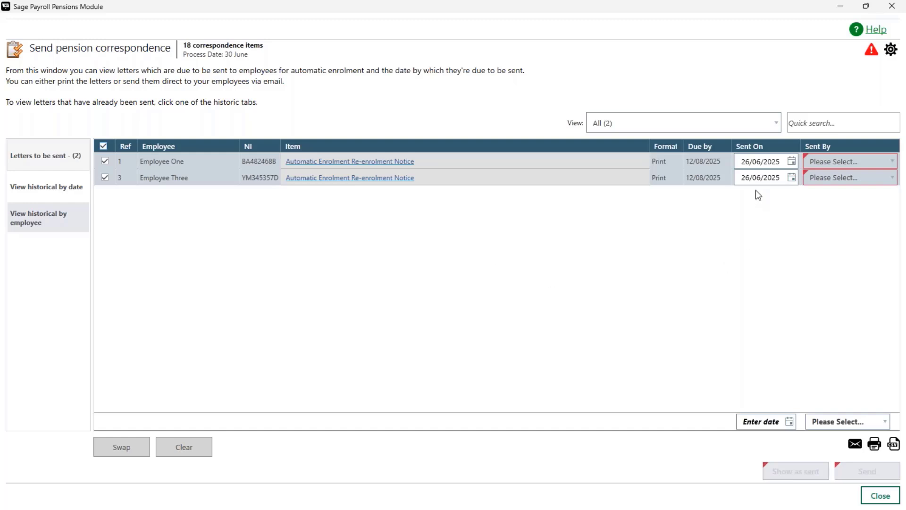
{"action": "left_click", "coordinate": [758, 418]}
{"action": "type", "text": "01/07/"}
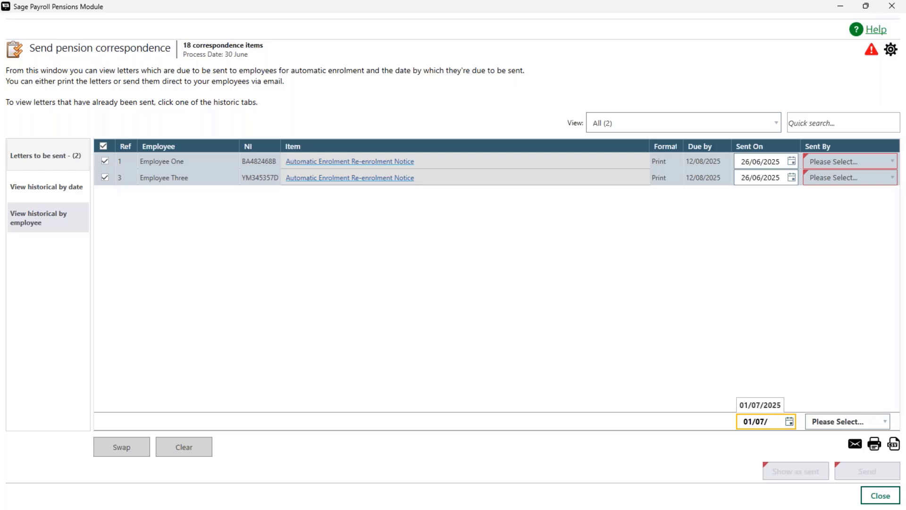
{"action": "type", "text": "2025"}
{"action": "key", "text": "Tab"}
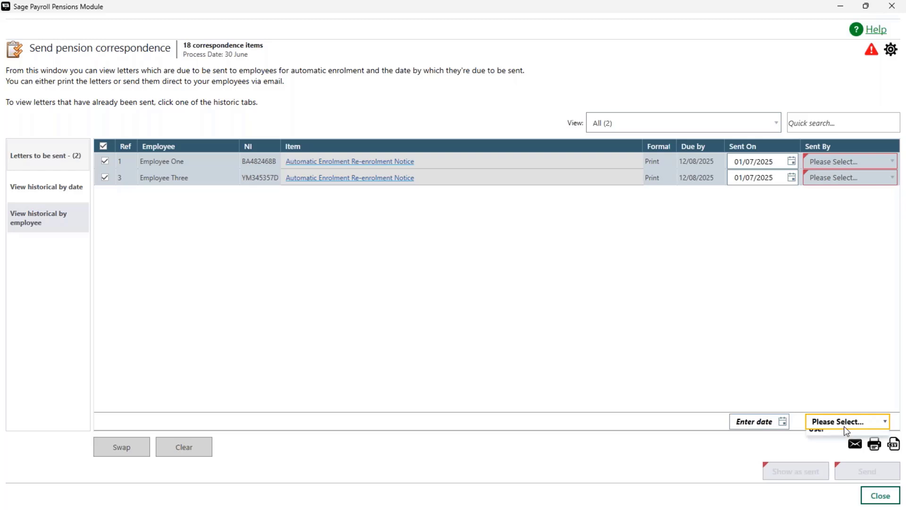
{"action": "left_click", "coordinate": [834, 425]}
{"action": "left_click", "coordinate": [833, 455]}
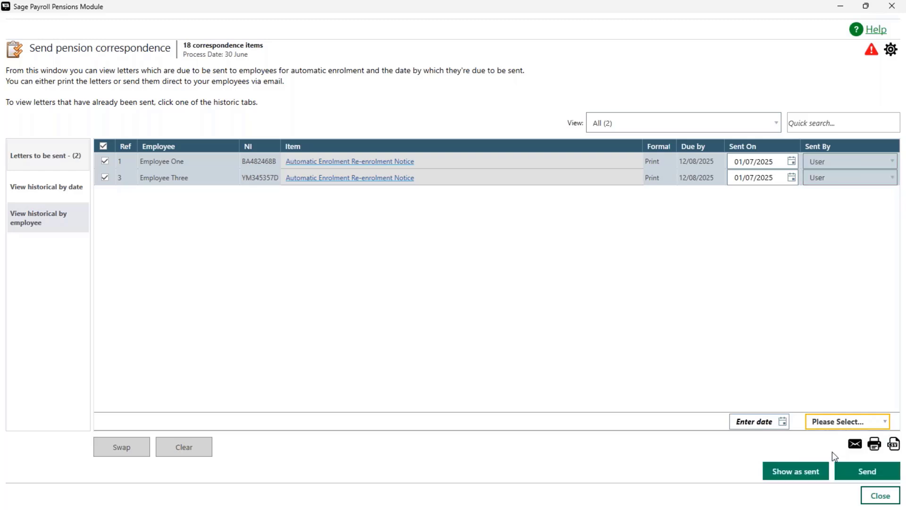
Send the selected letters using the specified format, cancelling the printout, and check the correspondence history by date
{"action": "left_click", "coordinate": [873, 472]}
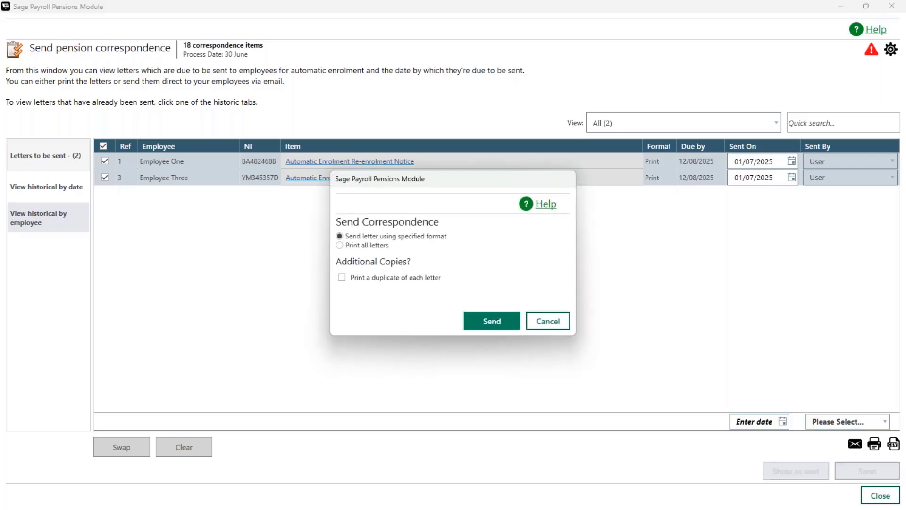
{"action": "left_click", "coordinate": [491, 325]}
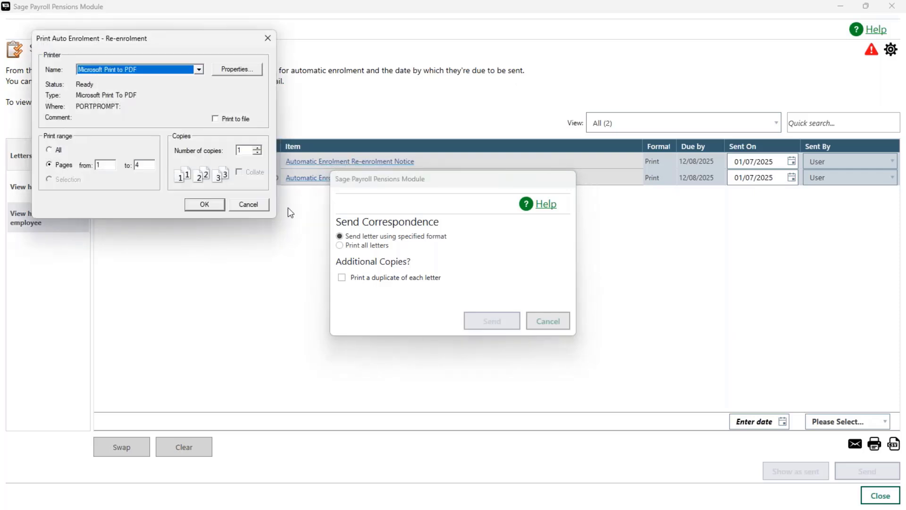
{"action": "left_click", "coordinate": [251, 209]}
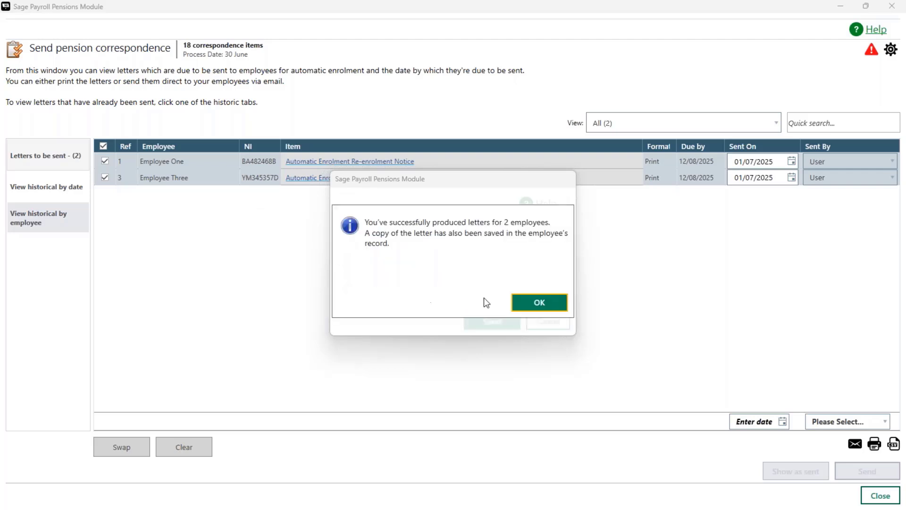
{"action": "left_click", "coordinate": [539, 303]}
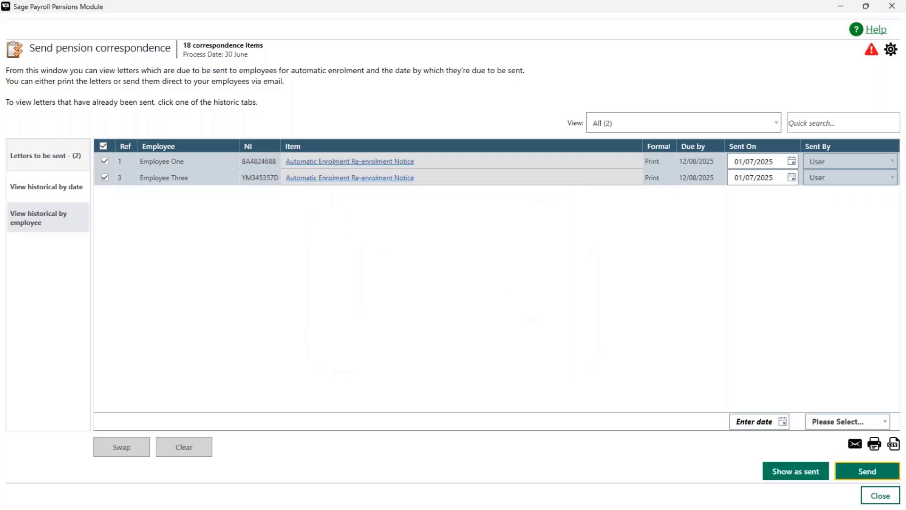
{"action": "left_click", "coordinate": [74, 188]}
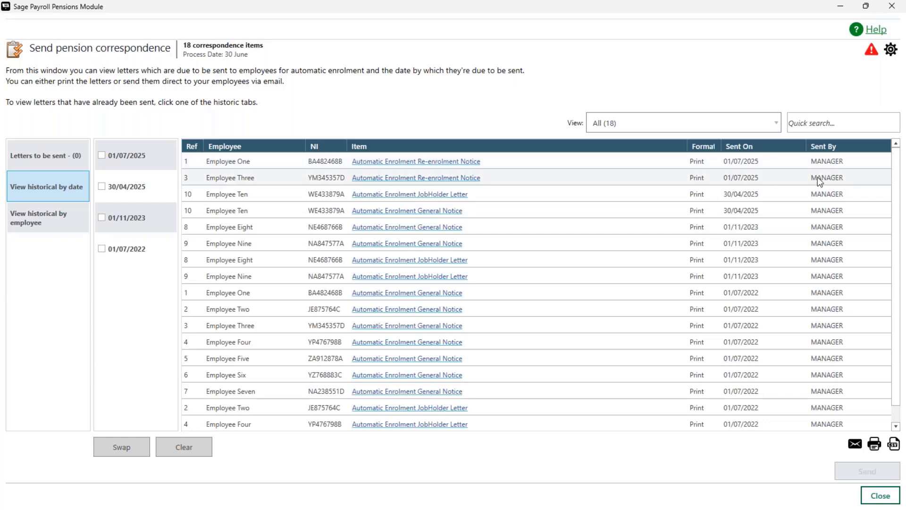
{"action": "left_click", "coordinate": [880, 495]}
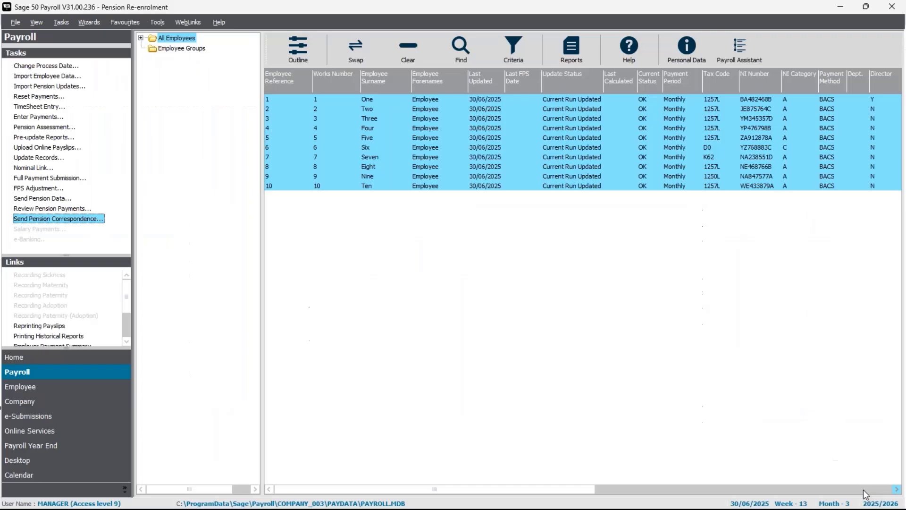
Open the records of only employees 1, 3 and 10 and examine employee 1's pension status and schemes
{"action": "left_click", "coordinate": [408, 50]}
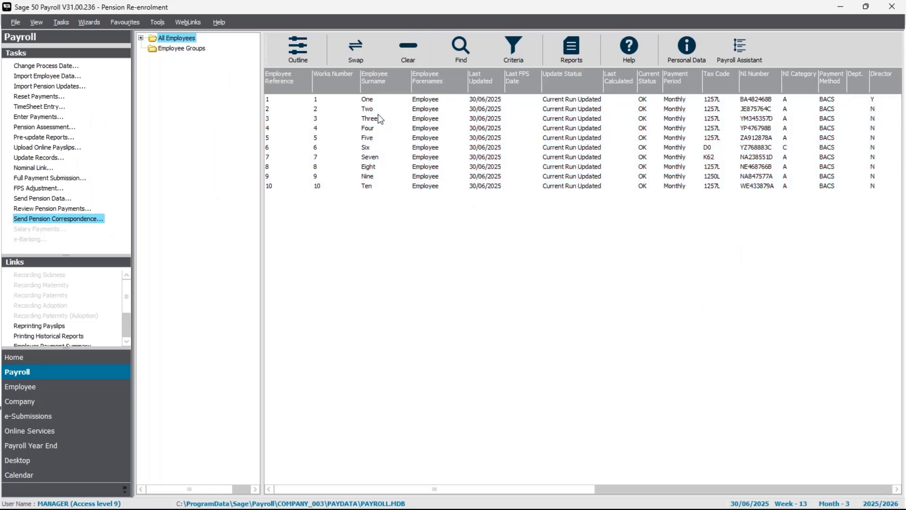
{"action": "left_click", "coordinate": [373, 99]}
{"action": "left_click", "coordinate": [373, 118], "text": "ctrl"}
{"action": "left_click", "coordinate": [370, 186], "text": "ctrl"}
{"action": "right_click", "coordinate": [369, 185]}
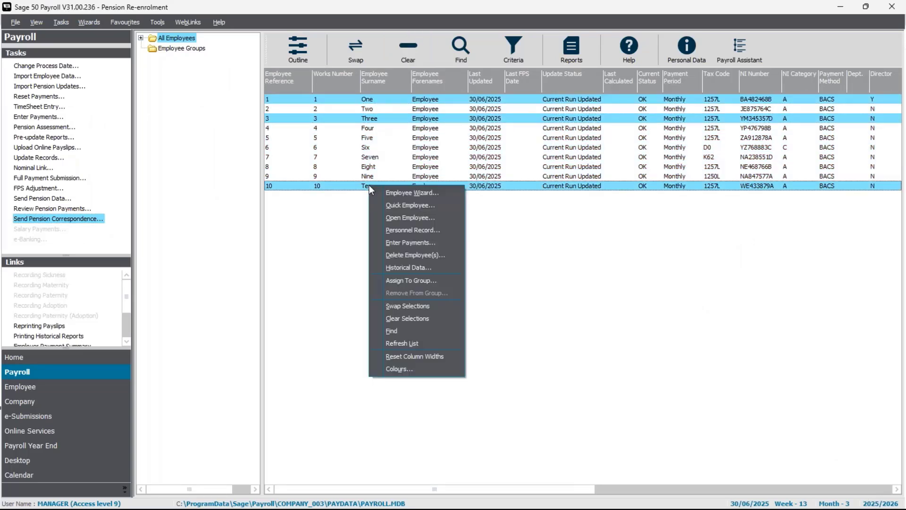
{"action": "left_click", "coordinate": [407, 219]}
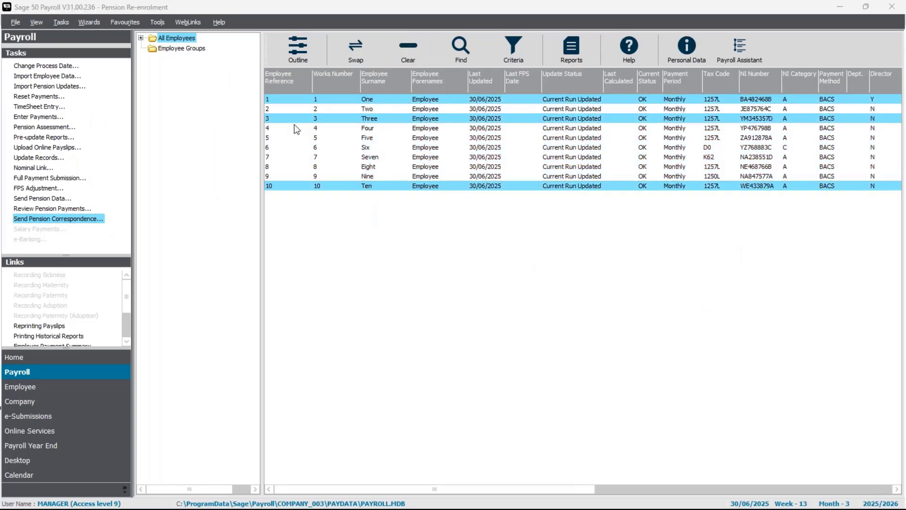
{"action": "left_click", "coordinate": [367, 156]}
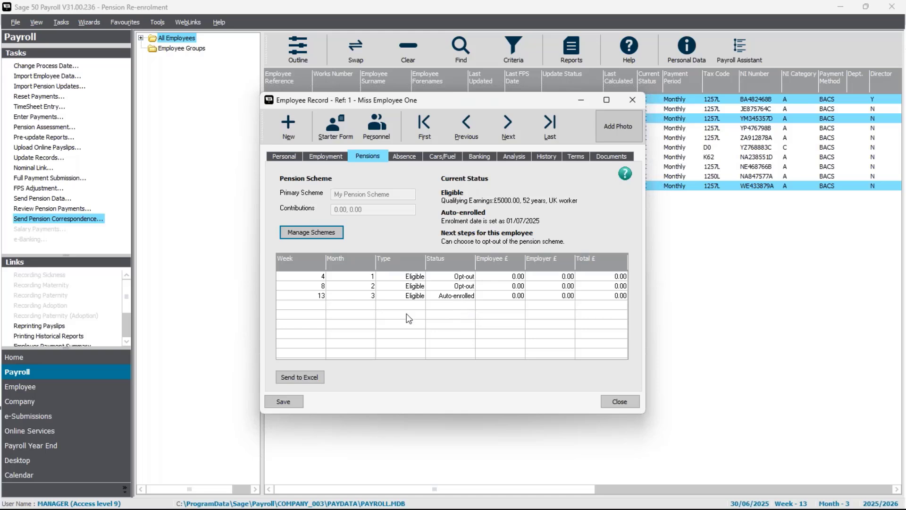
{"action": "left_click", "coordinate": [330, 235]}
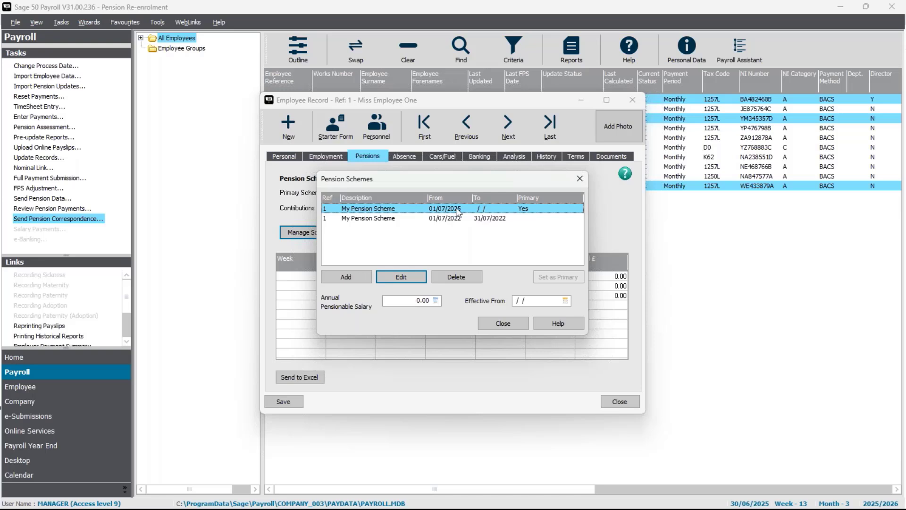
Check the pension status of employees 3 and 10, and examine employee 10's pension schemes
{"action": "left_click", "coordinate": [502, 323]}
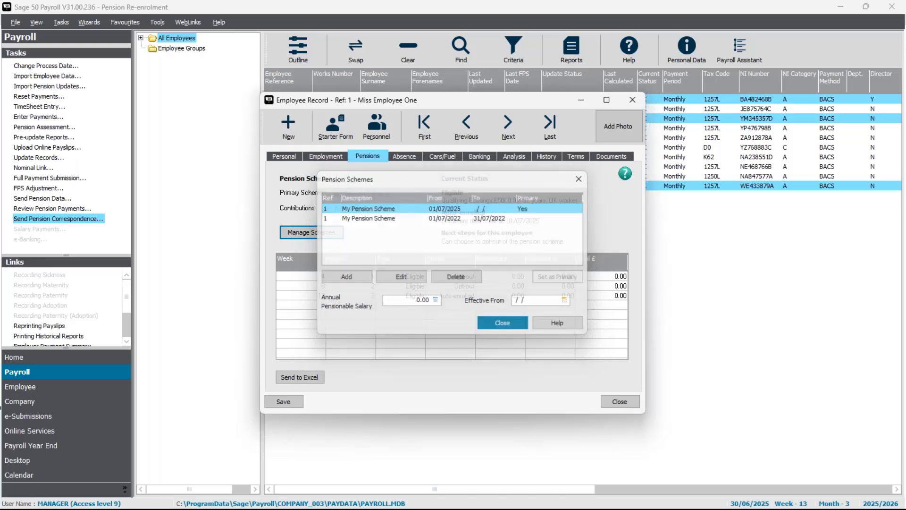
{"action": "left_click", "coordinate": [507, 124]}
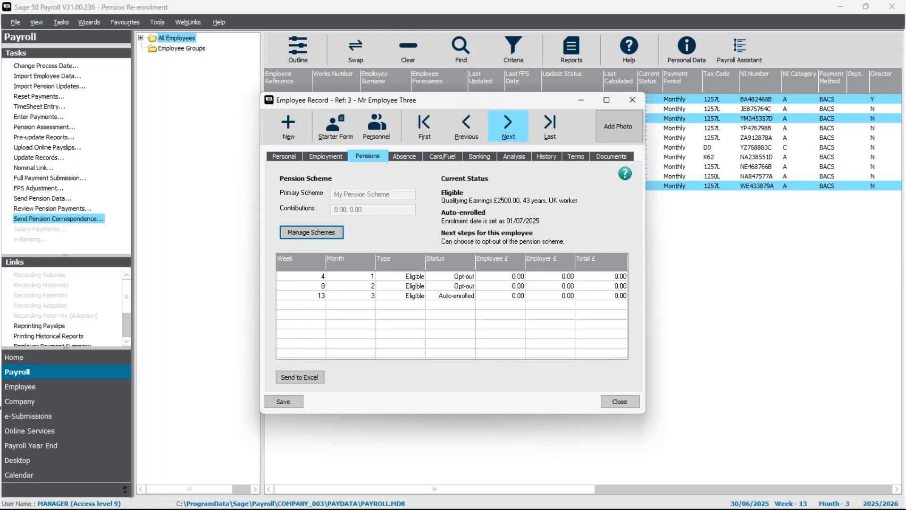
{"action": "left_click", "coordinate": [506, 130]}
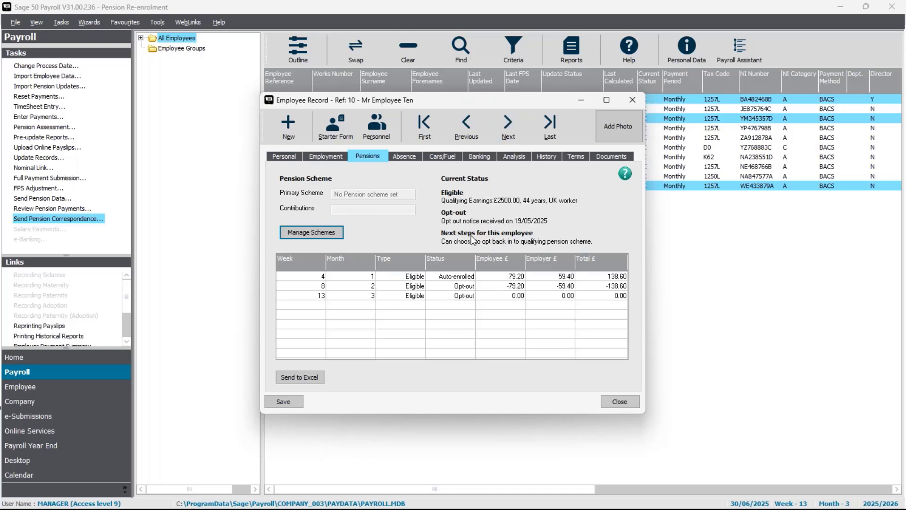
{"action": "left_click", "coordinate": [325, 235]}
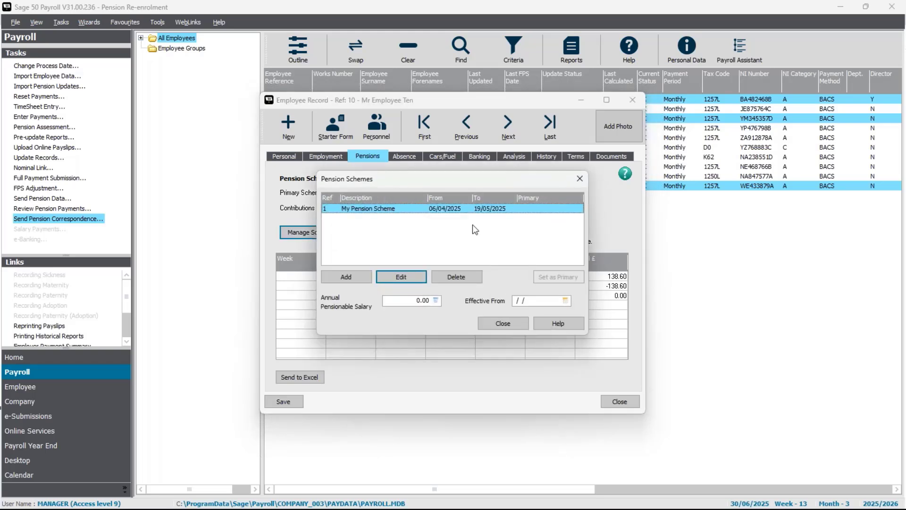
{"action": "left_click", "coordinate": [502, 323]}
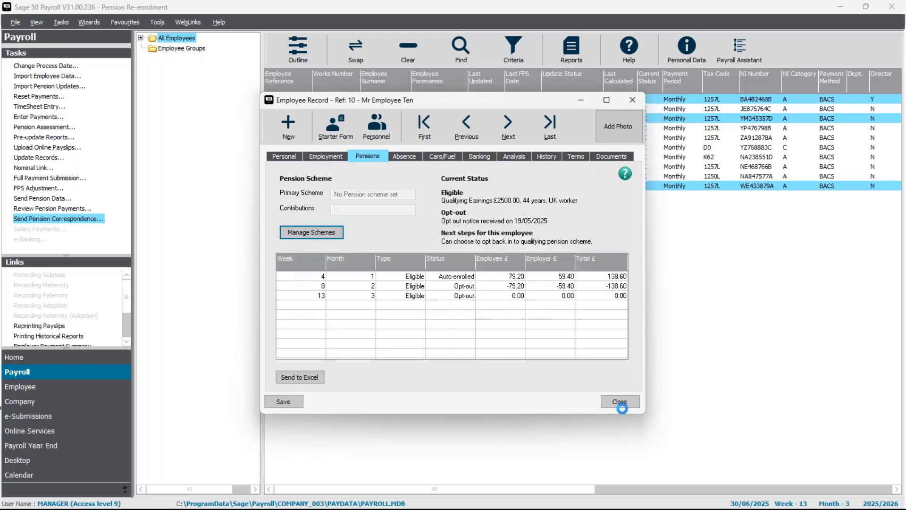
Select all employees and change the payroll process date to 31/07/2025
{"action": "left_click", "coordinate": [407, 61]}
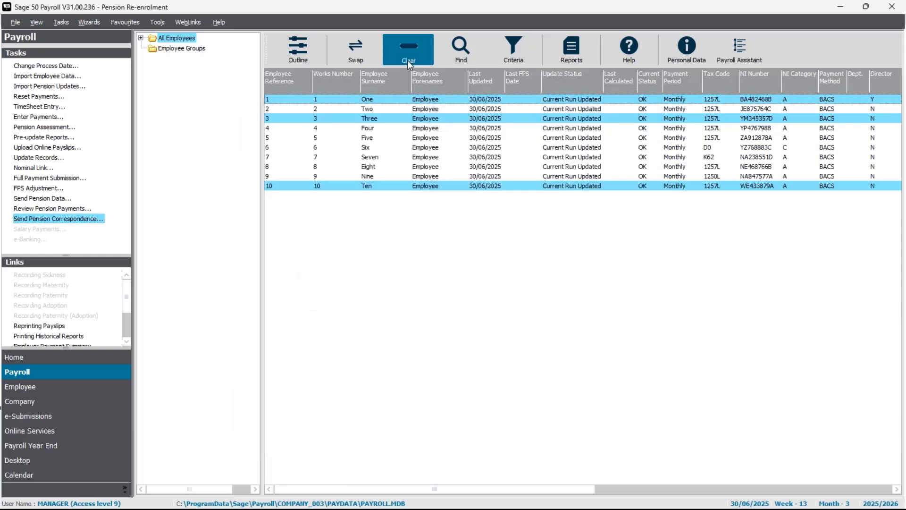
{"action": "left_click", "coordinate": [356, 58]}
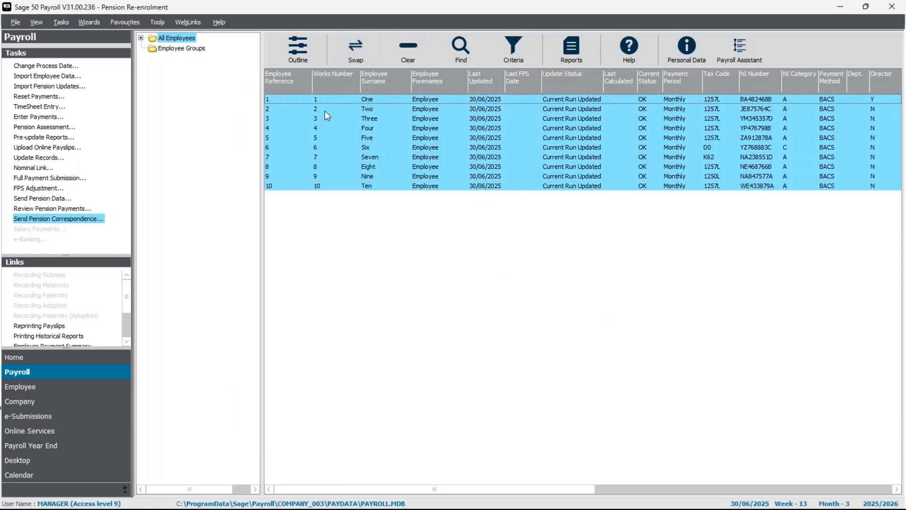
{"action": "left_click", "coordinate": [66, 67]}
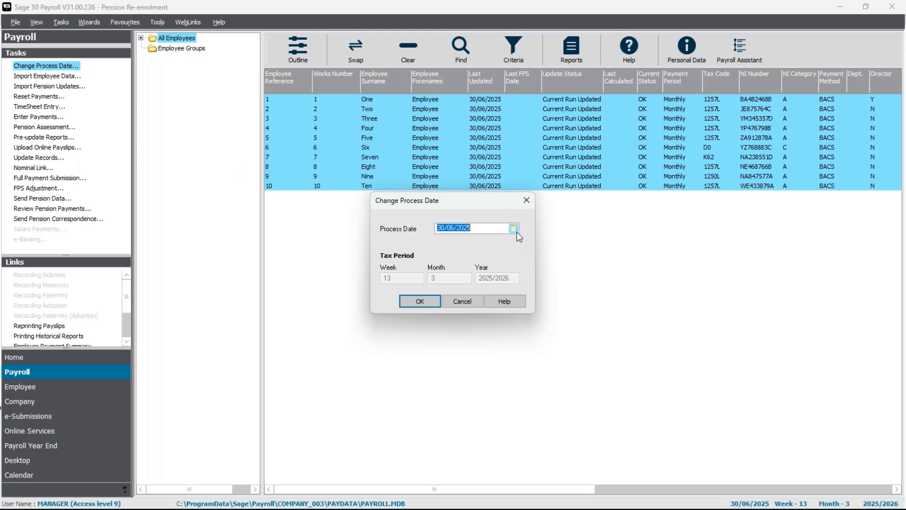
{"action": "left_click", "coordinate": [513, 229]}
{"action": "left_click", "coordinate": [522, 241]}
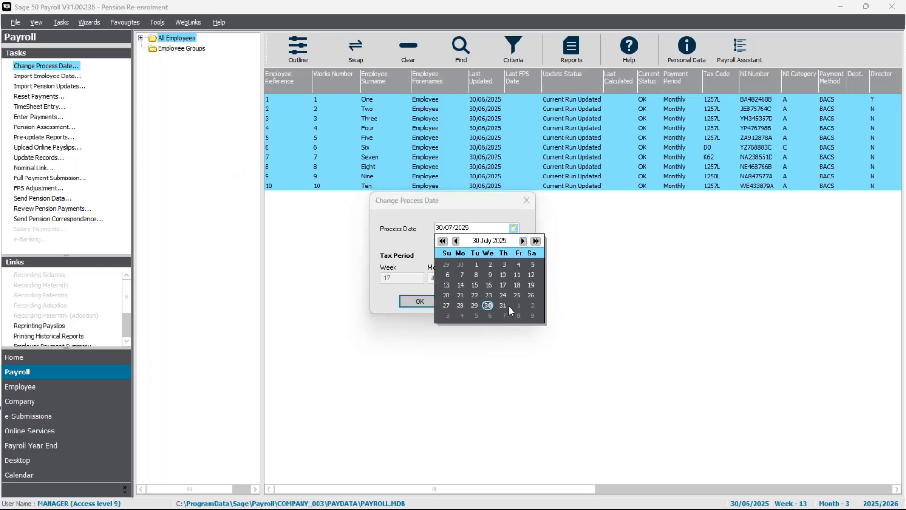
{"action": "left_click", "coordinate": [507, 307]}
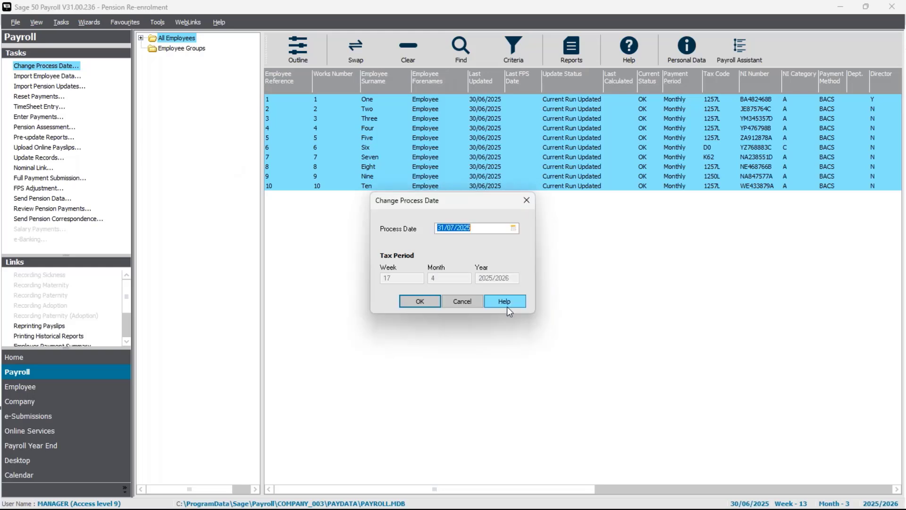
{"action": "left_click", "coordinate": [430, 302]}
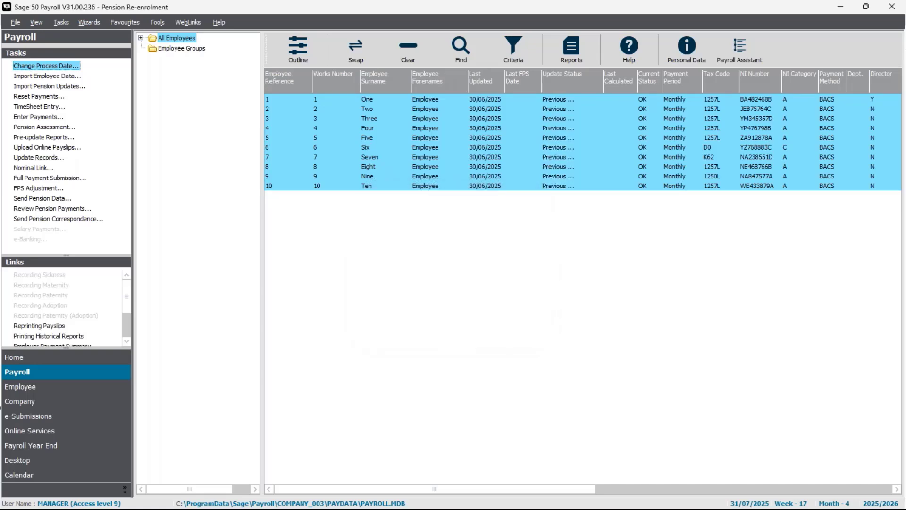
Run the pension assessment for all employees without taking a backup and review their statuses and contributions
{"action": "left_click", "coordinate": [51, 128]}
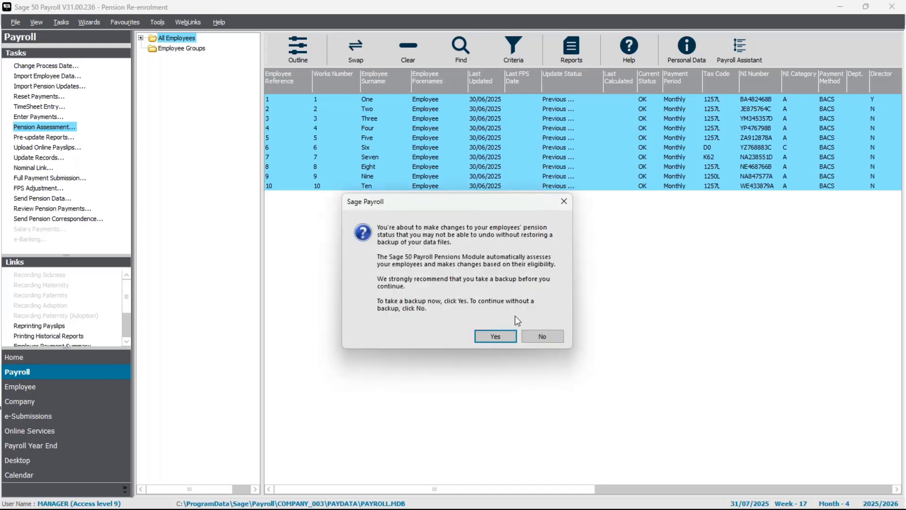
{"action": "left_click", "coordinate": [543, 337]}
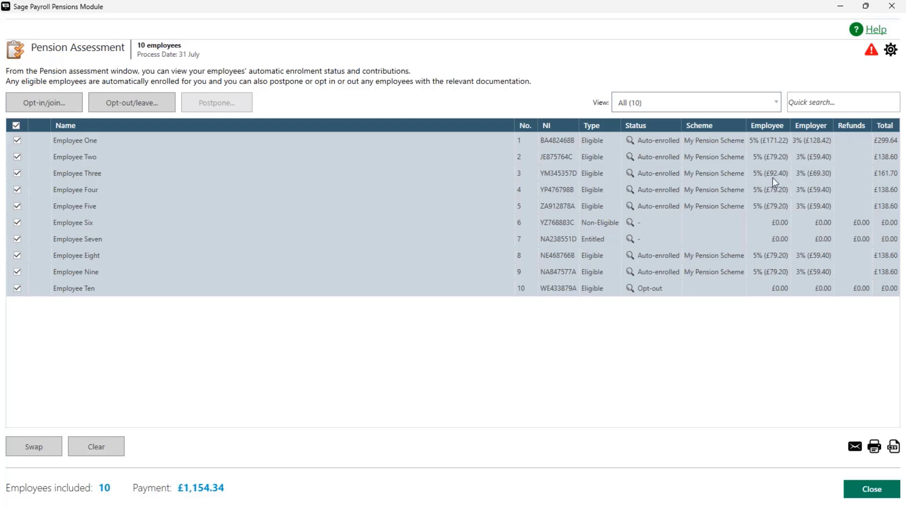
{"action": "mouse_move", "coordinate": [631, 176]}
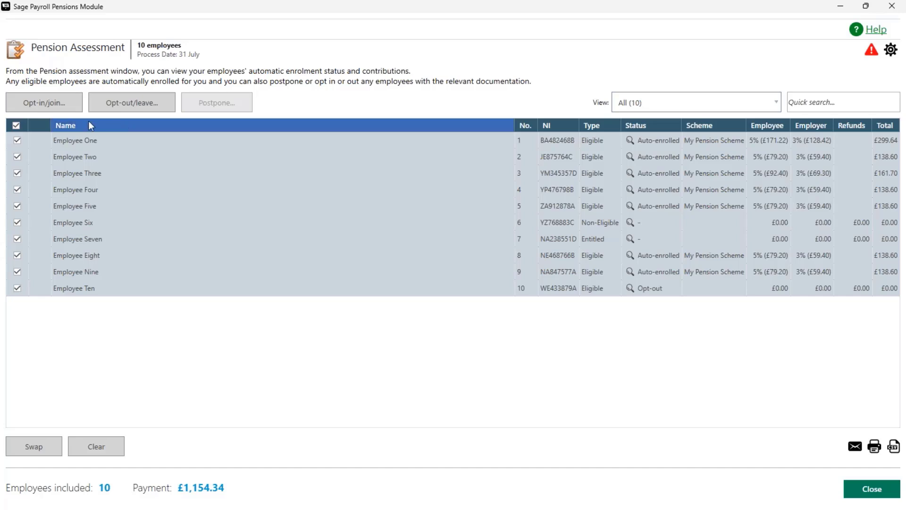
Opt only employee 1 out of the pension scheme with a request received date of 21/07/2025, and close the assessment
{"action": "left_click", "coordinate": [16, 125]}
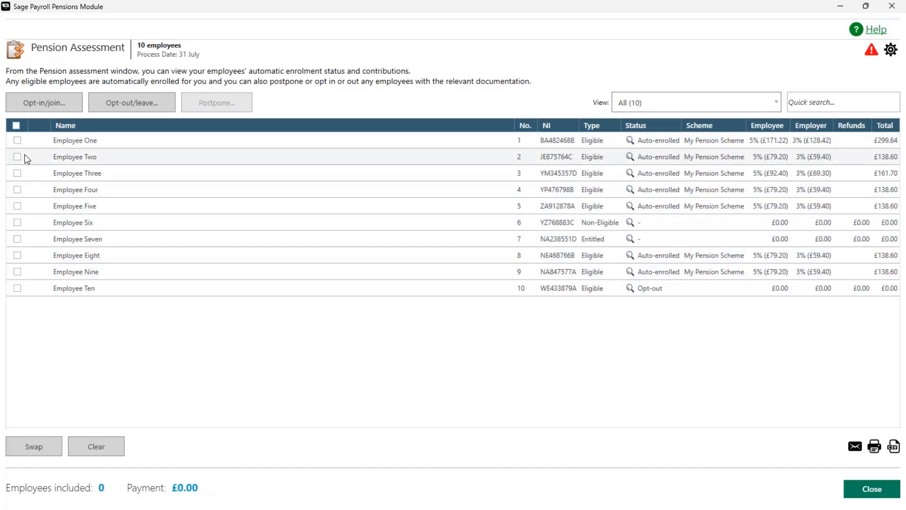
{"action": "left_click", "coordinate": [17, 140]}
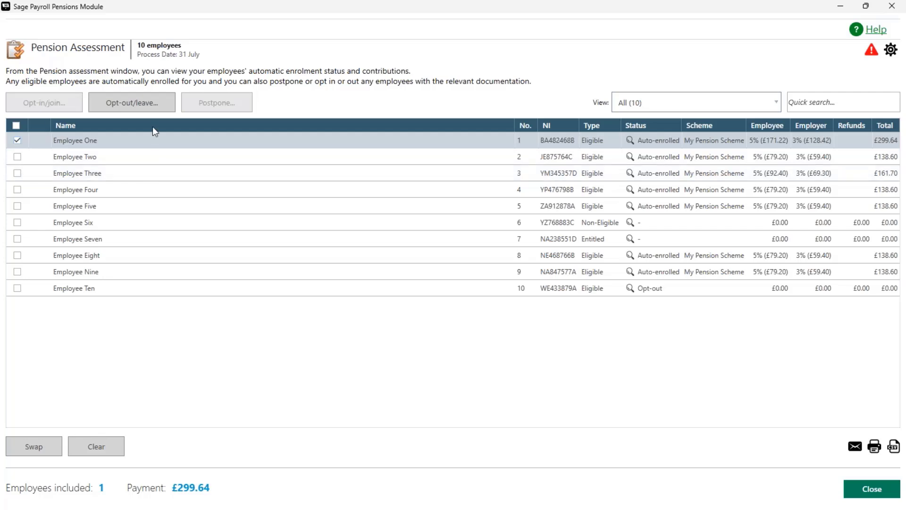
{"action": "left_click", "coordinate": [139, 102]}
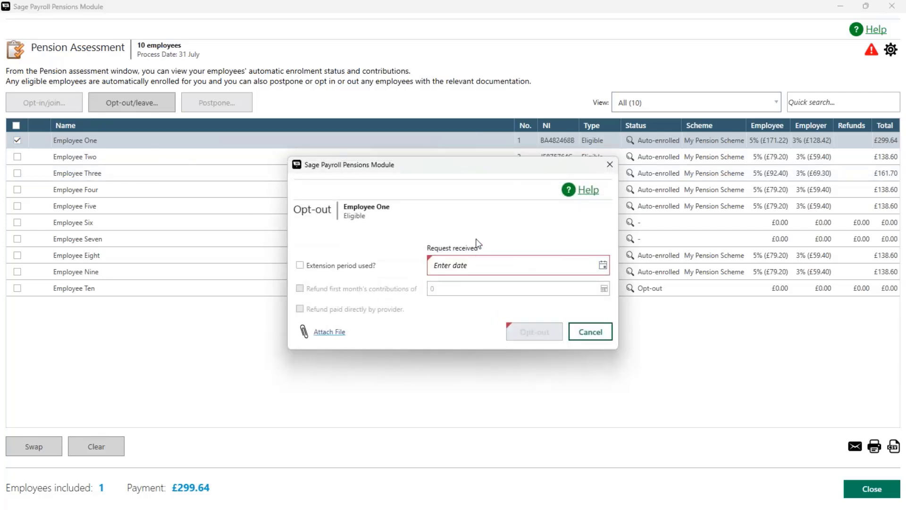
{"action": "left_click", "coordinate": [470, 268]}
{"action": "left_click", "coordinate": [603, 265]}
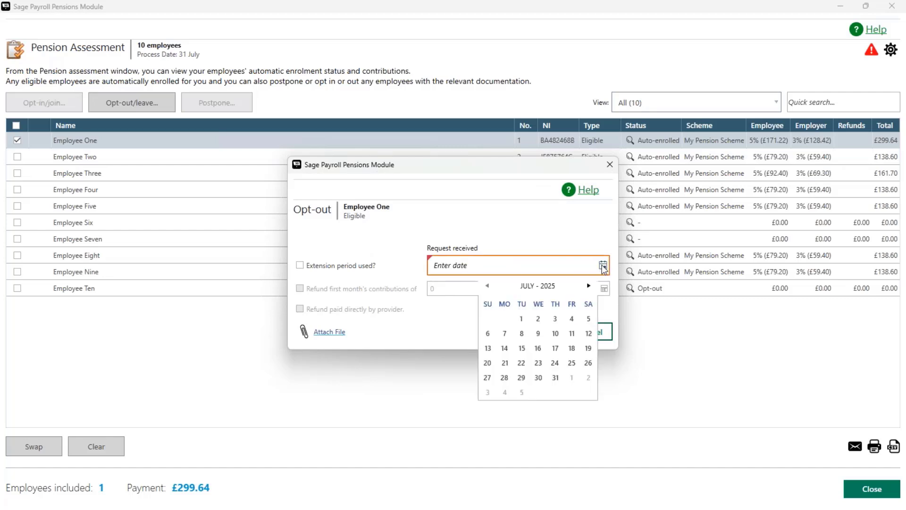
{"action": "left_click", "coordinate": [504, 362]}
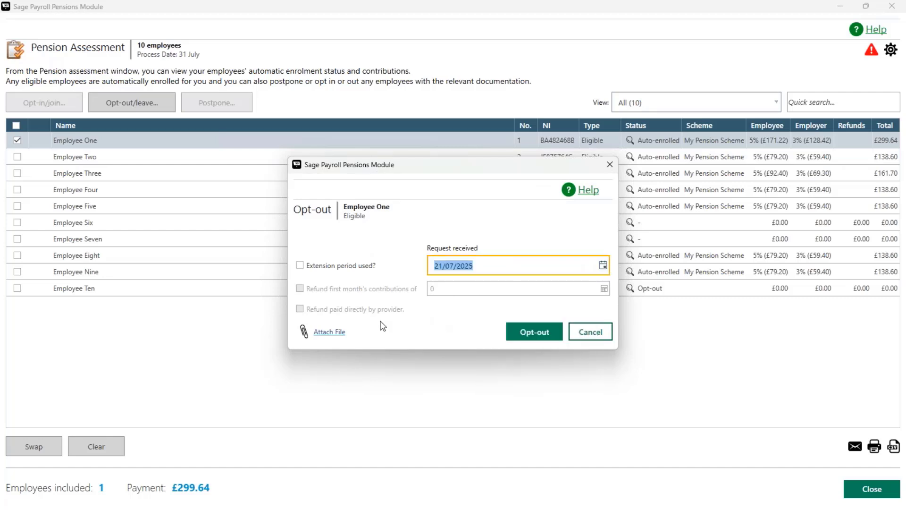
{"action": "key", "text": "Tab"}
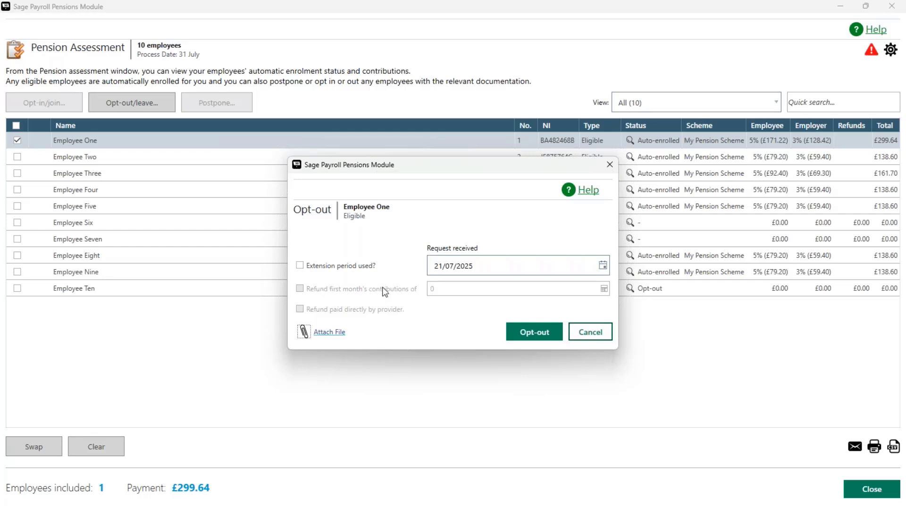
{"action": "left_click", "coordinate": [553, 334]}
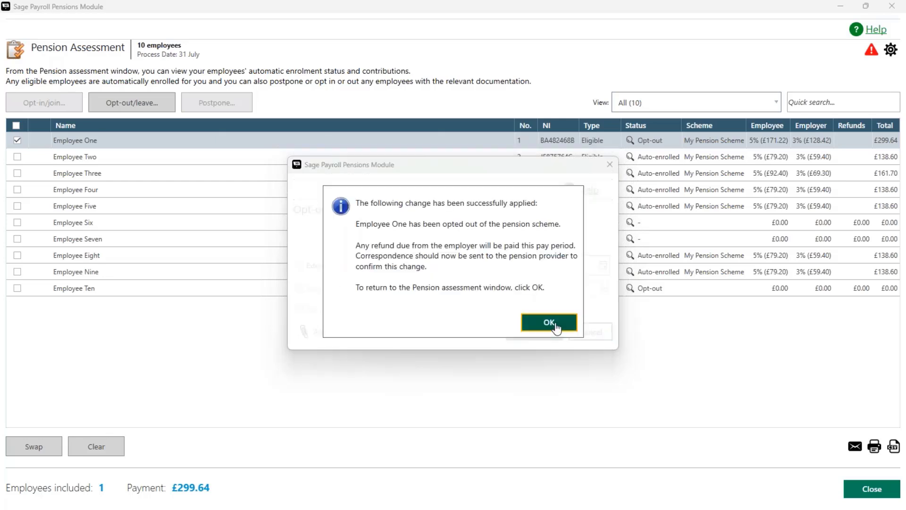
{"action": "left_click", "coordinate": [555, 326]}
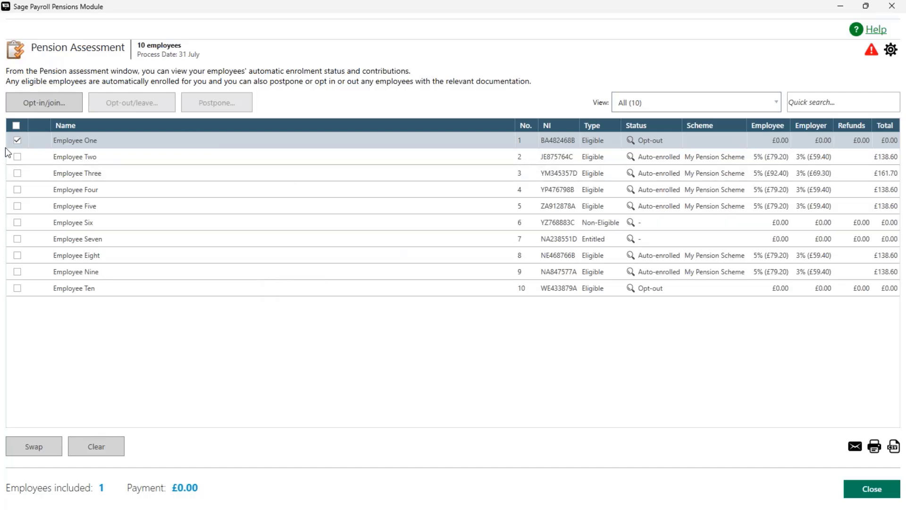
{"action": "left_click", "coordinate": [17, 141]}
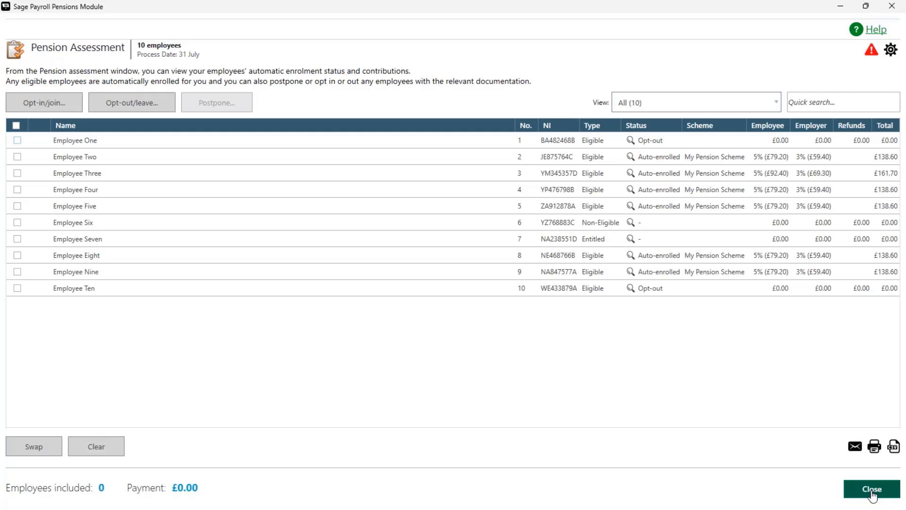
{"action": "left_click", "coordinate": [872, 489]}
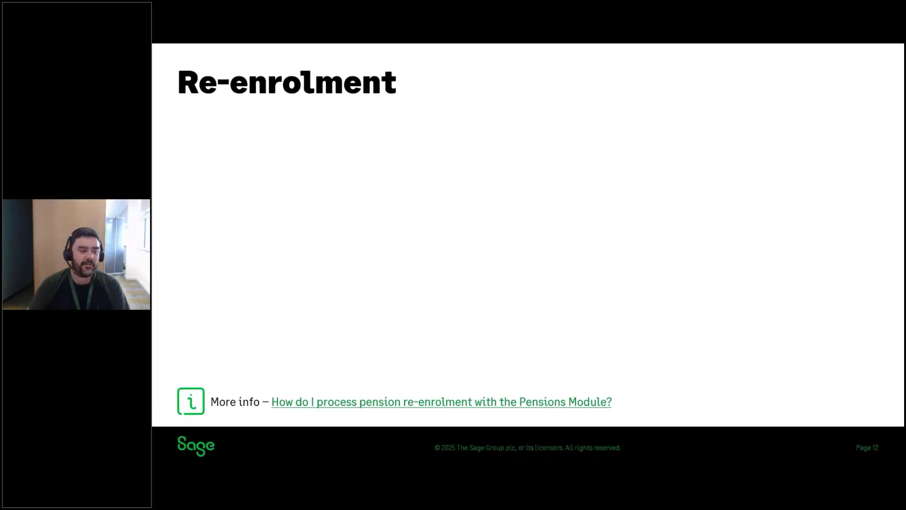
{"action": "key", "text": "Right"}
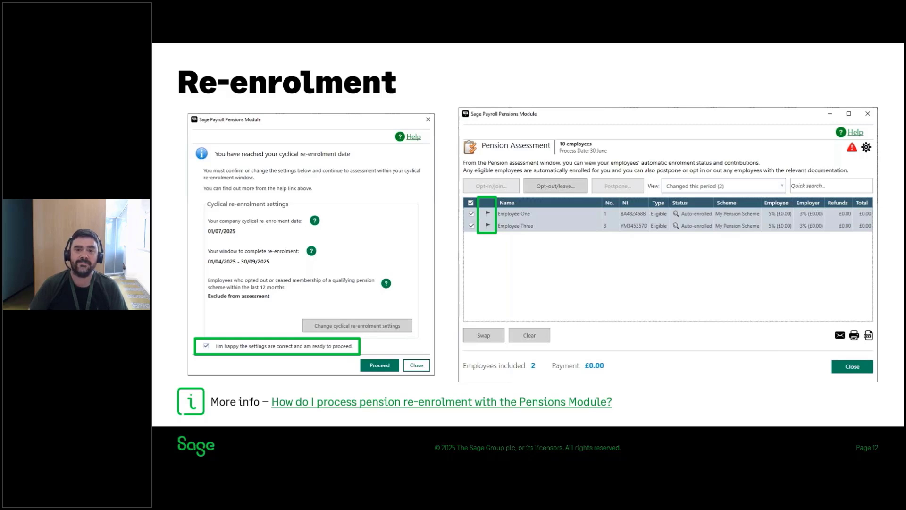
{"action": "key", "text": "Right"}
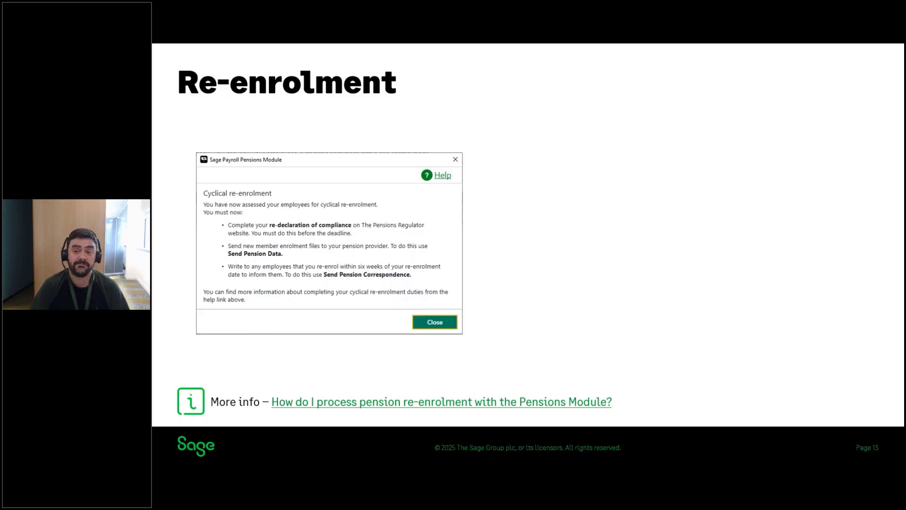
{"action": "key", "text": "Right"}
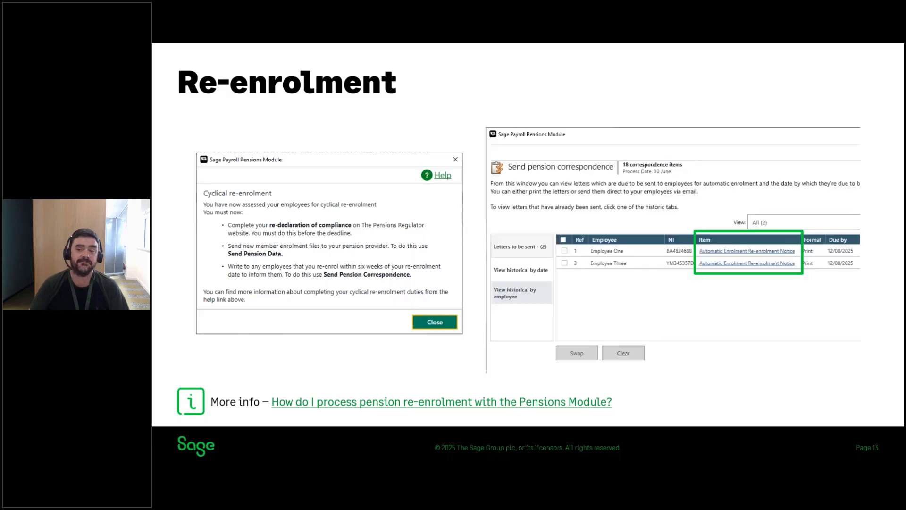